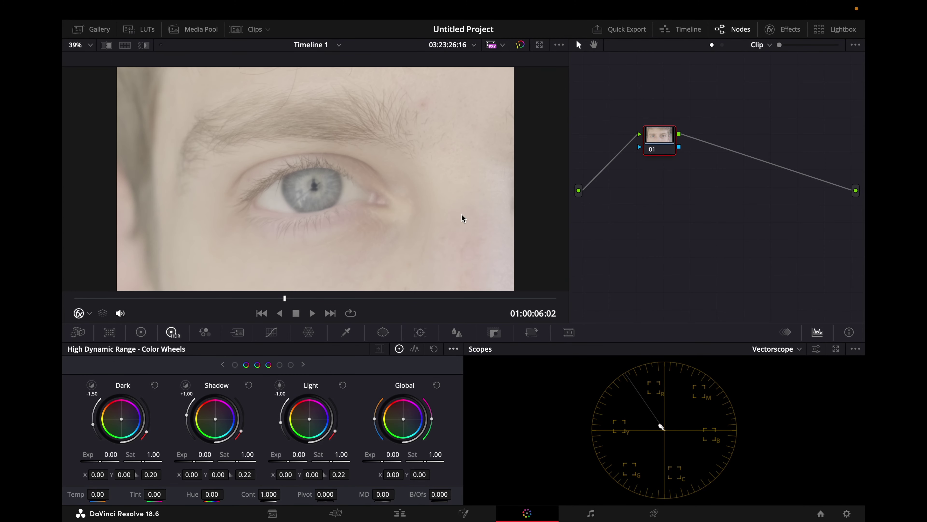
# - Zoom the viewer image to 75% and bring up the Effects library
pyautogui.click(87, 45)
pyautogui.click(117, 125)
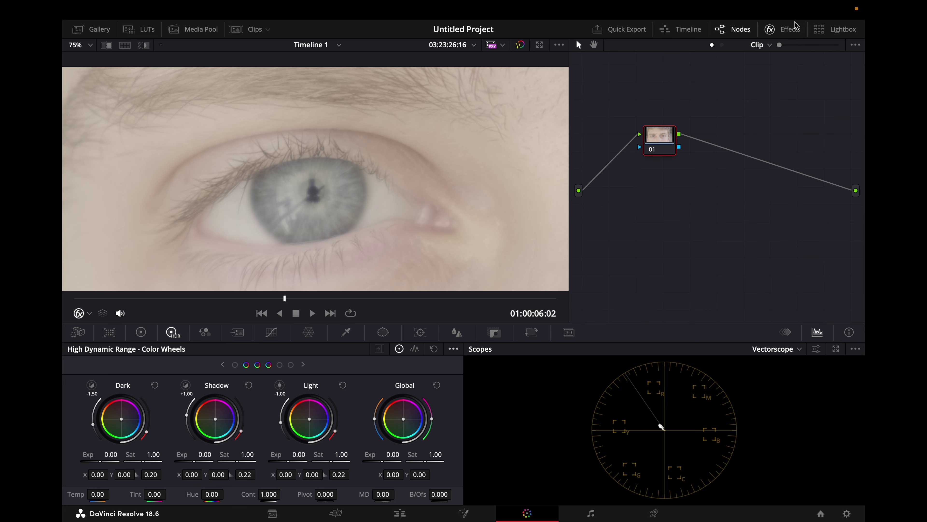
pyautogui.click(788, 32)
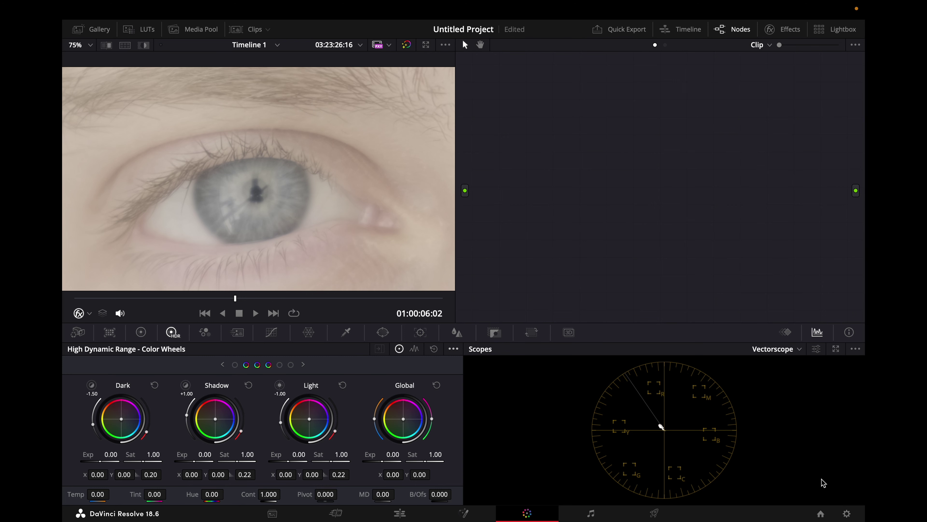
pyautogui.click(847, 513)
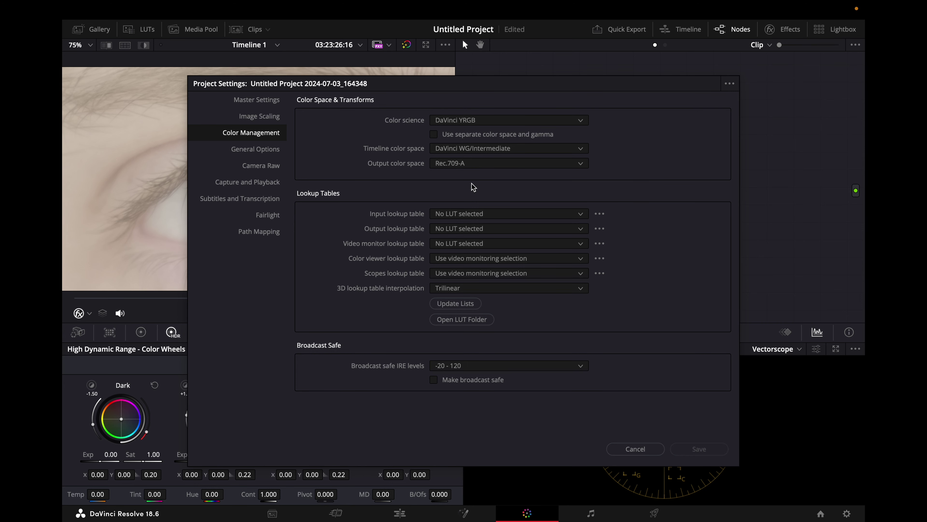
# - Search effects for 'color' and apply Color Space Transform to node 01
pyautogui.press('Escape')
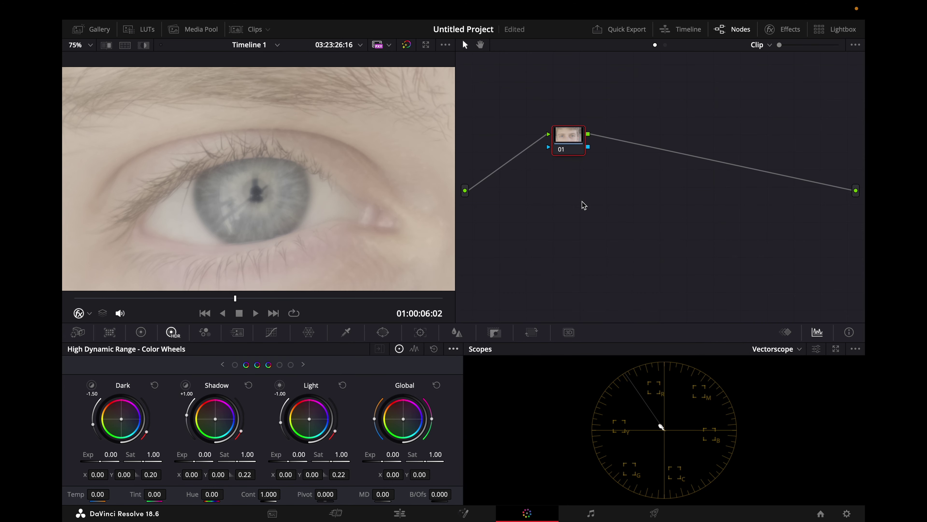
pyautogui.click(794, 39)
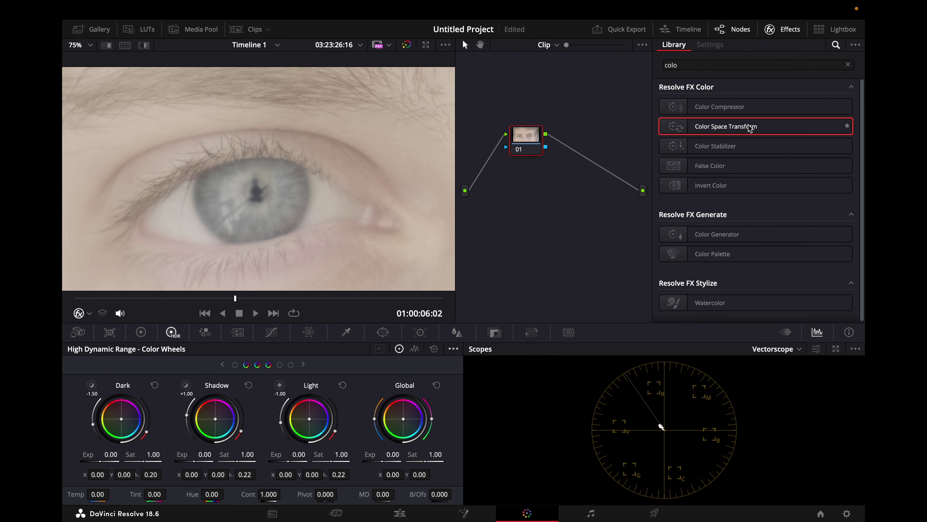
pyautogui.click(737, 55)
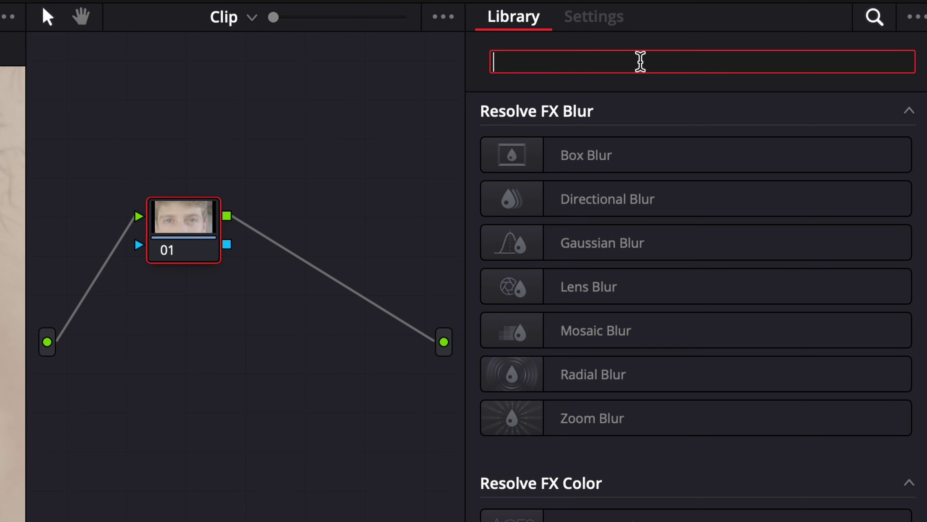
pyautogui.write('color')
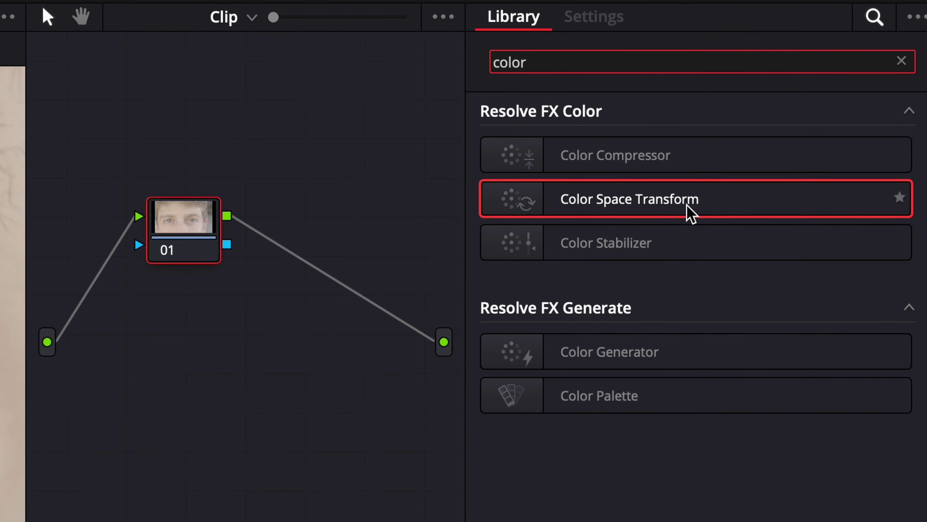
pyautogui.moveTo(687, 209); pyautogui.dragTo(196, 225)
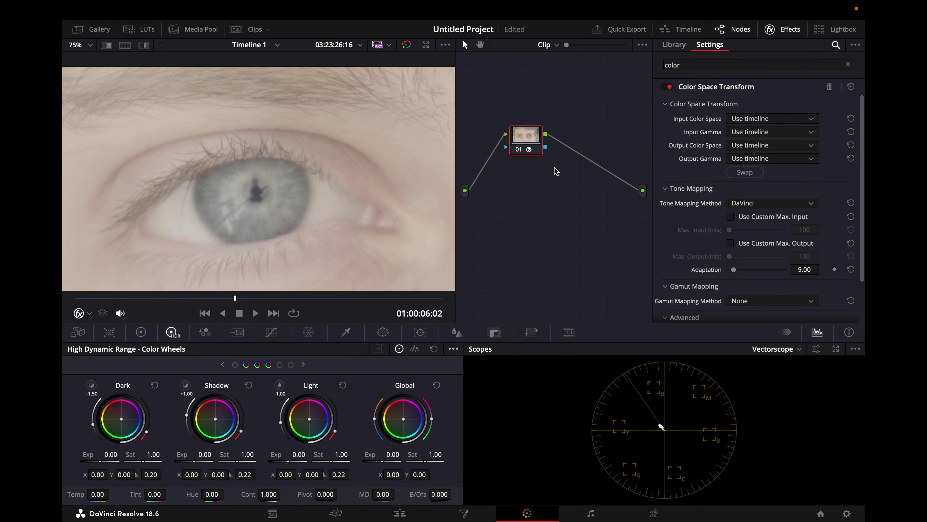
pyautogui.moveTo(531, 138); pyautogui.dragTo(507, 189)
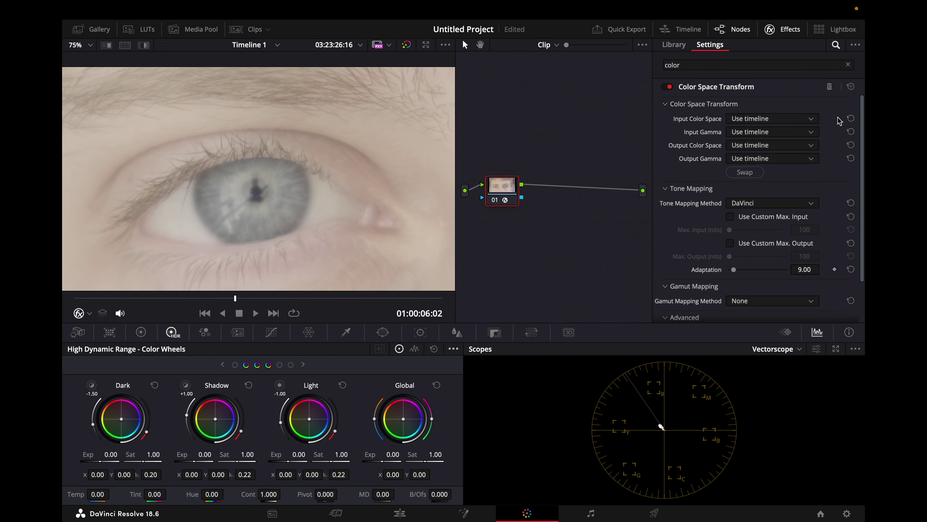
# - Set the CST input to Rec.2020 colour space with FujiFilm F-Log gamma
pyautogui.click(811, 118)
pyautogui.scroll(-5, 784, 200)
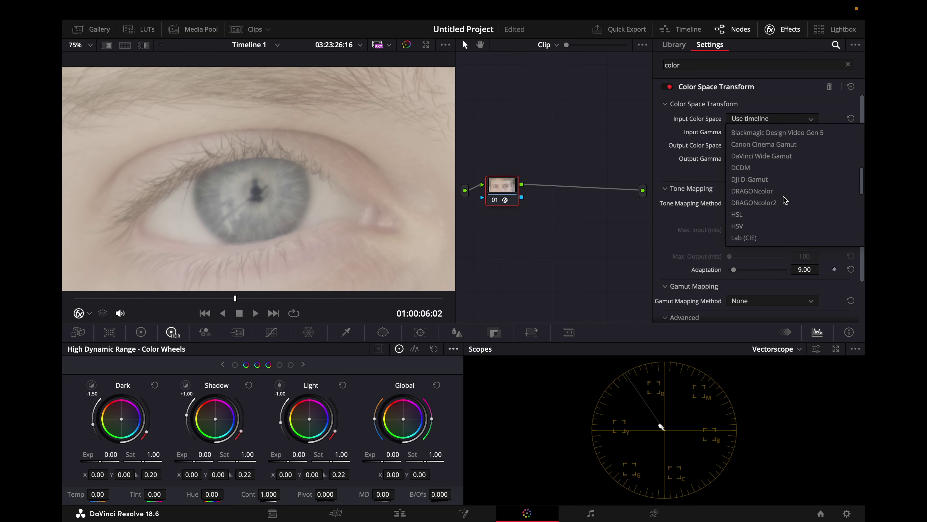
pyautogui.scroll(-4, 784, 200)
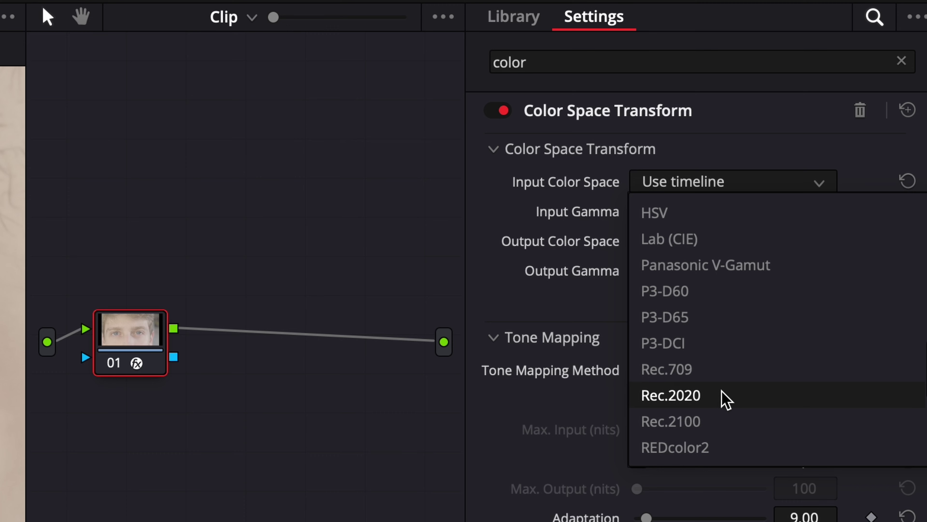
pyautogui.click(768, 213)
pyautogui.click(725, 396)
pyautogui.click(674, 211)
pyautogui.scroll(-5, 707, 398)
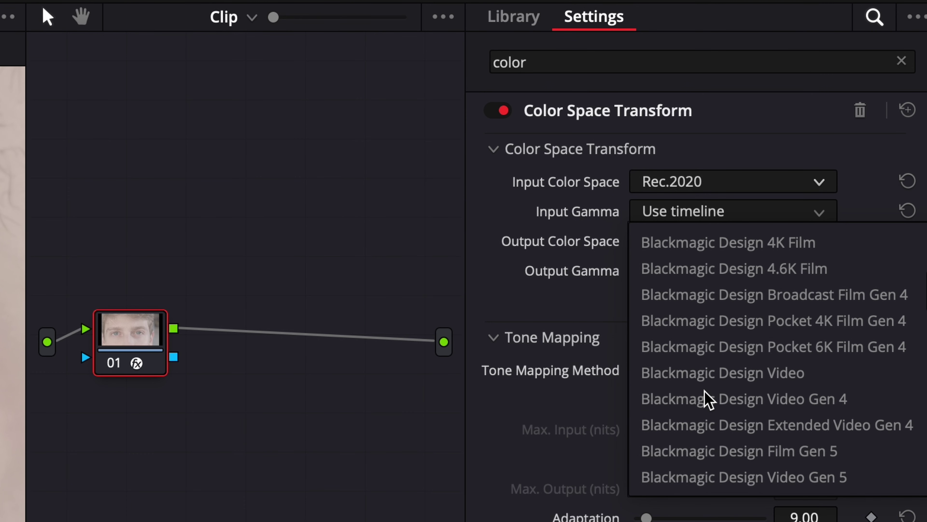
pyautogui.scroll(-3, 708, 398)
pyautogui.click(690, 348)
pyautogui.click(677, 183)
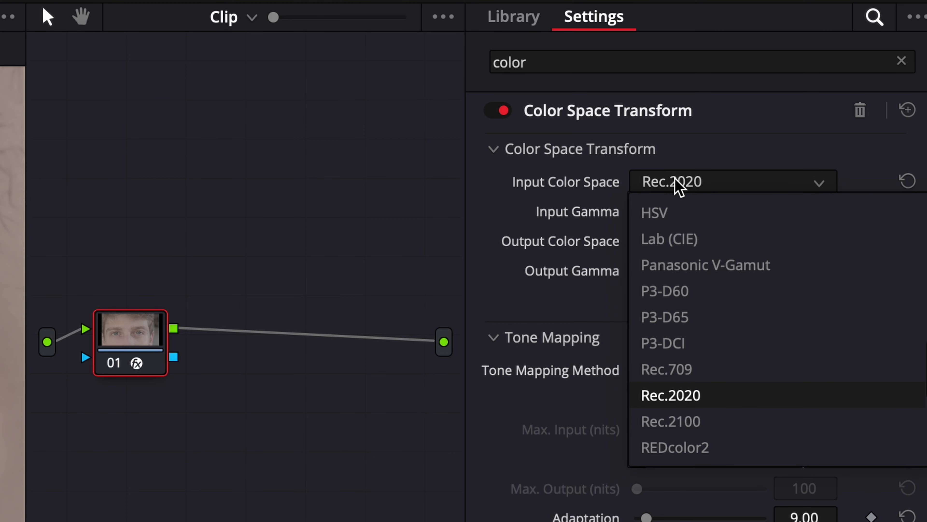
pyautogui.click(501, 306)
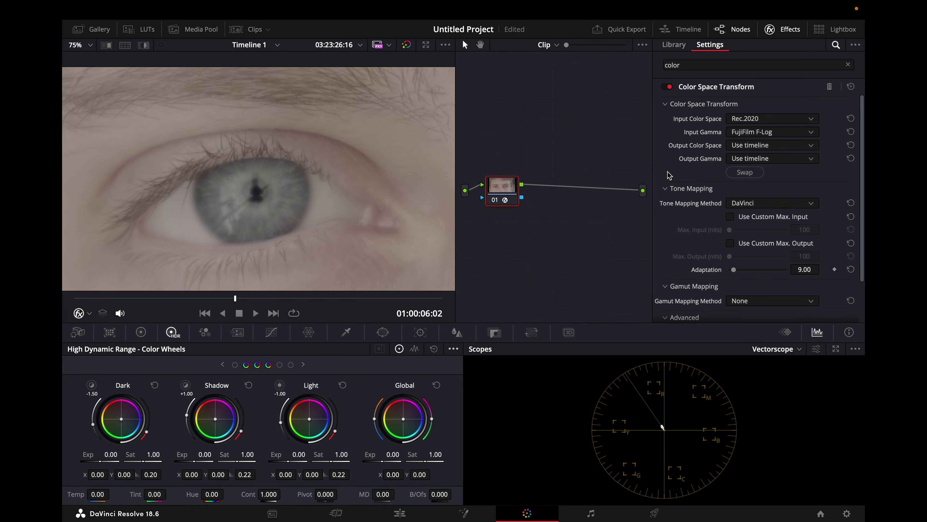
# - Set the CST output to DaVinci Wide Gamut with DaVinci Intermediate gamma
pyautogui.click(767, 146)
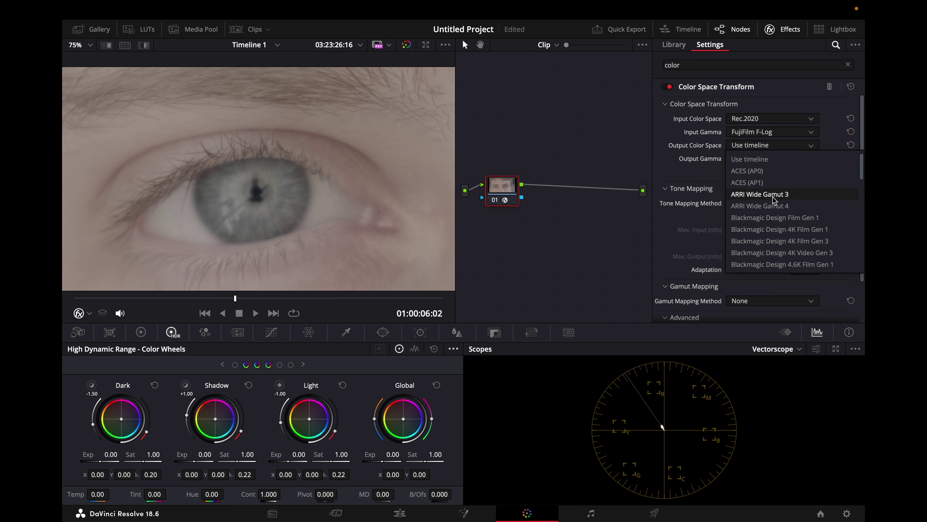
pyautogui.scroll(-5, 773, 201)
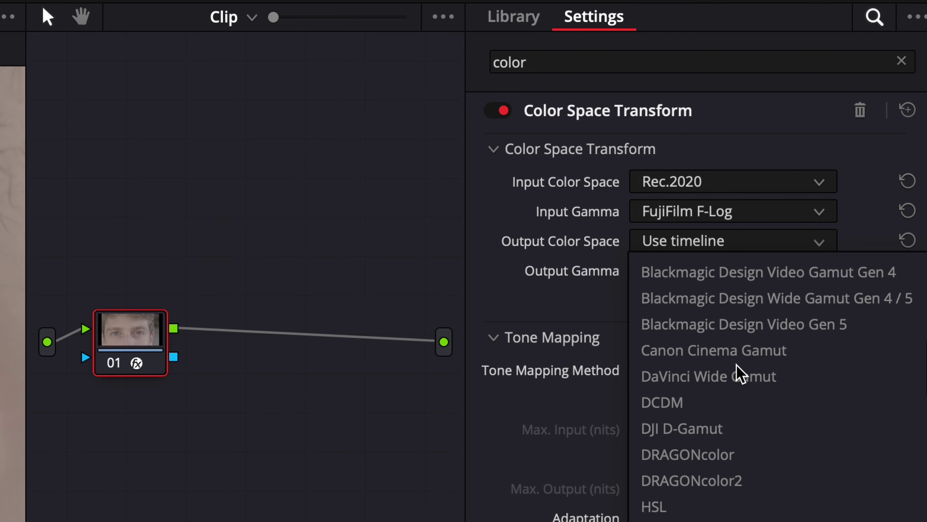
pyautogui.click(735, 376)
pyautogui.click(732, 270)
pyautogui.scroll(-4, 710, 396)
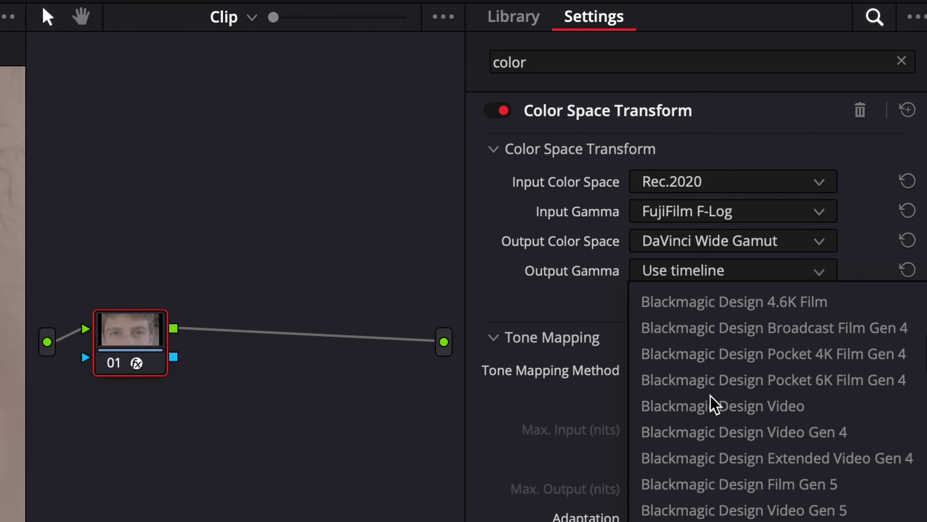
pyautogui.scroll(-3, 711, 395)
pyautogui.click(710, 396)
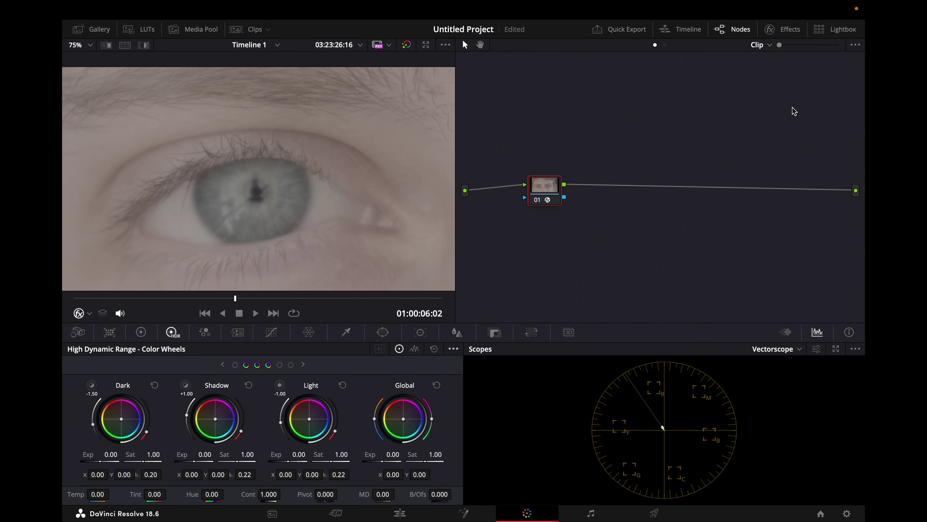
# - Add two serial nodes with Alt+S and copy node 01's CST onto node 03
pyautogui.hotkey('alt', 's')
pyautogui.hotkey('alt', 's')
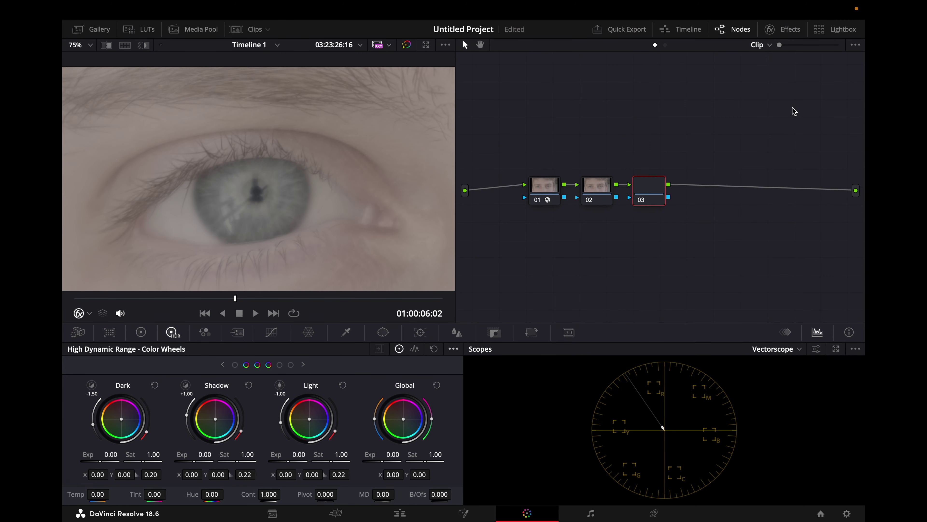
pyautogui.click(543, 190)
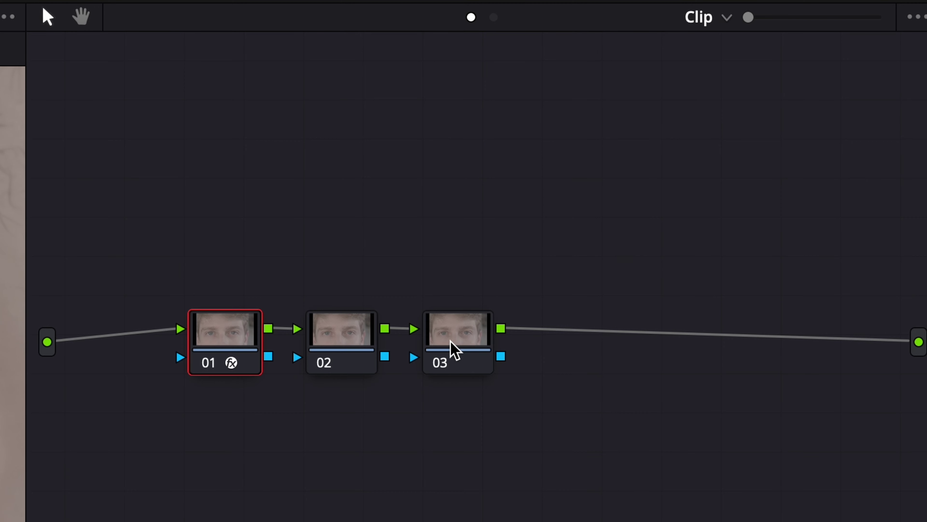
pyautogui.click(646, 193)
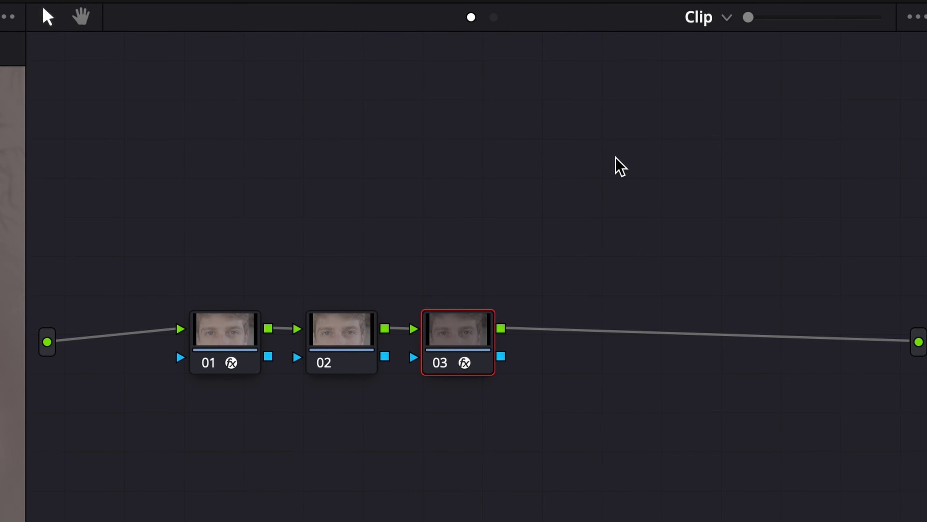
pyautogui.click(783, 1)
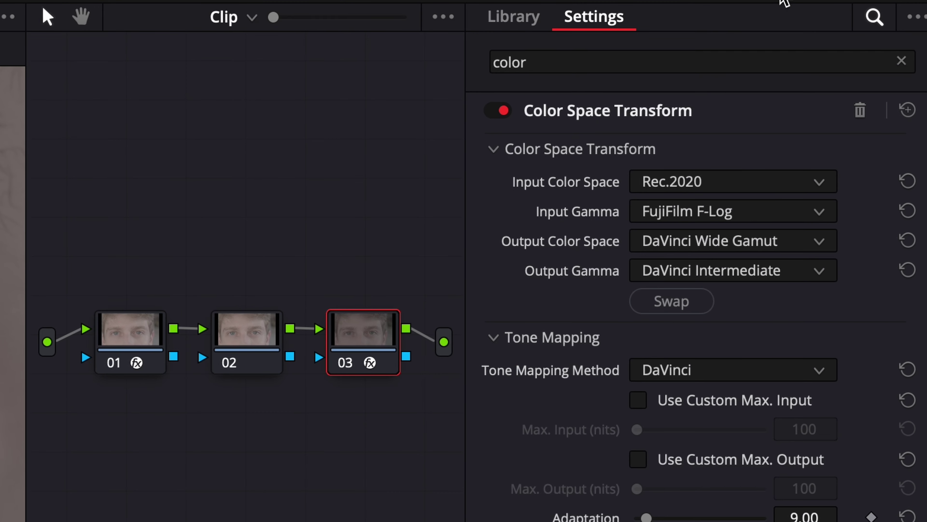
# - Swap node 03's CST spaces and set output to Rec.709 with Gamma 2.4
pyautogui.click(681, 302)
pyautogui.click(765, 245)
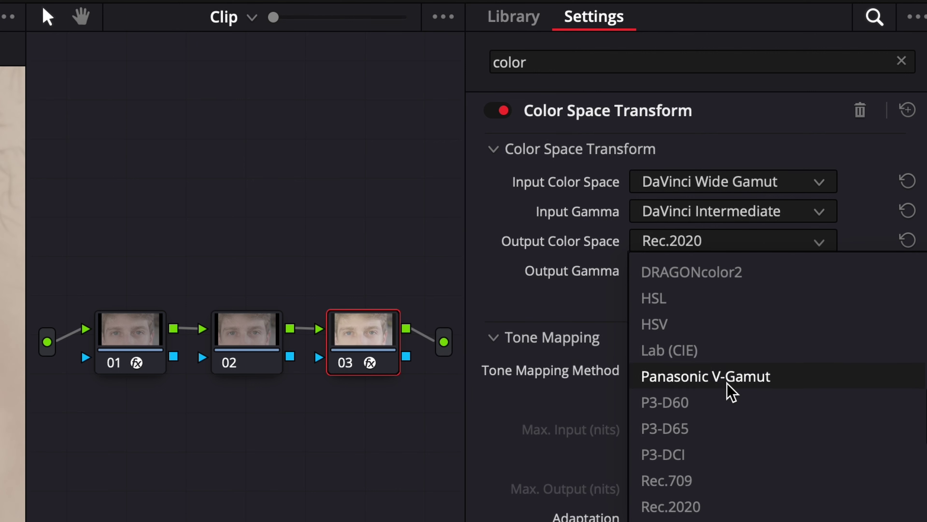
pyautogui.click(716, 480)
pyautogui.click(714, 269)
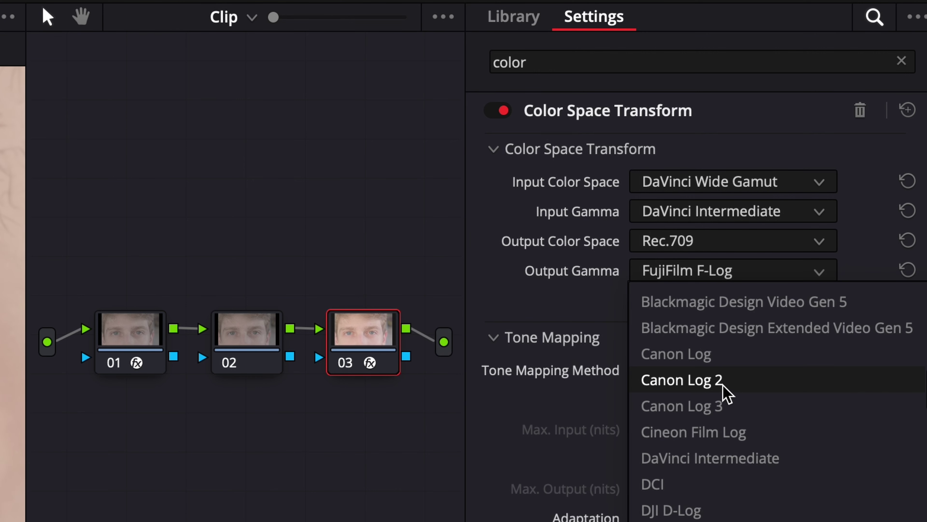
pyautogui.scroll(-3, 726, 394)
pyautogui.scroll(-1, 724, 390)
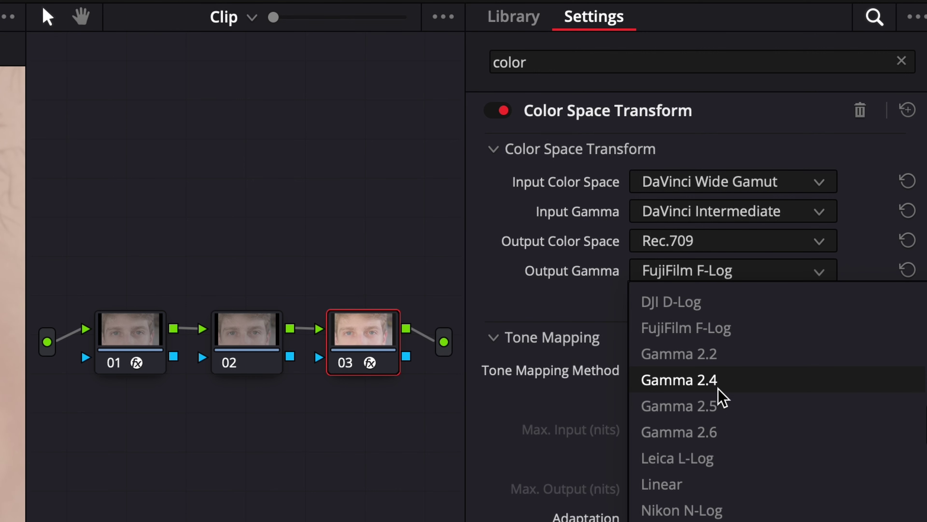
pyautogui.click(706, 381)
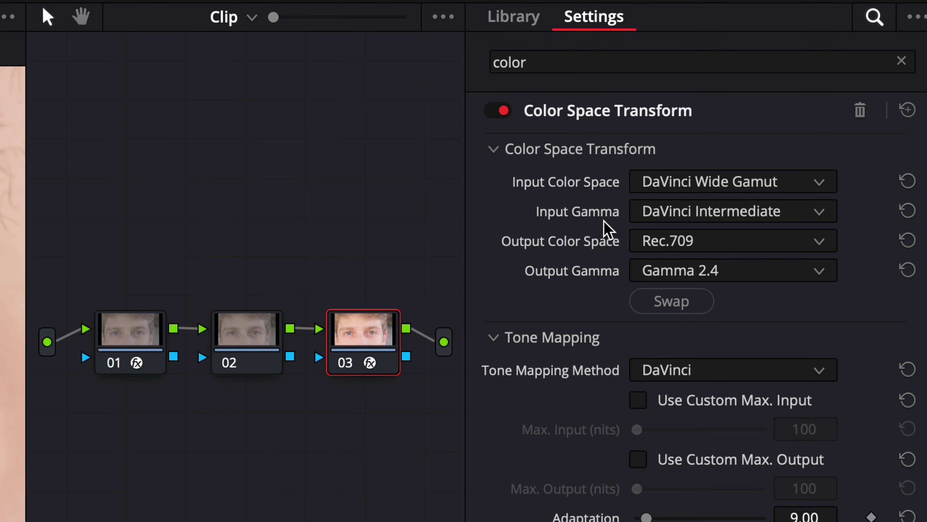
pyautogui.click(241, 342)
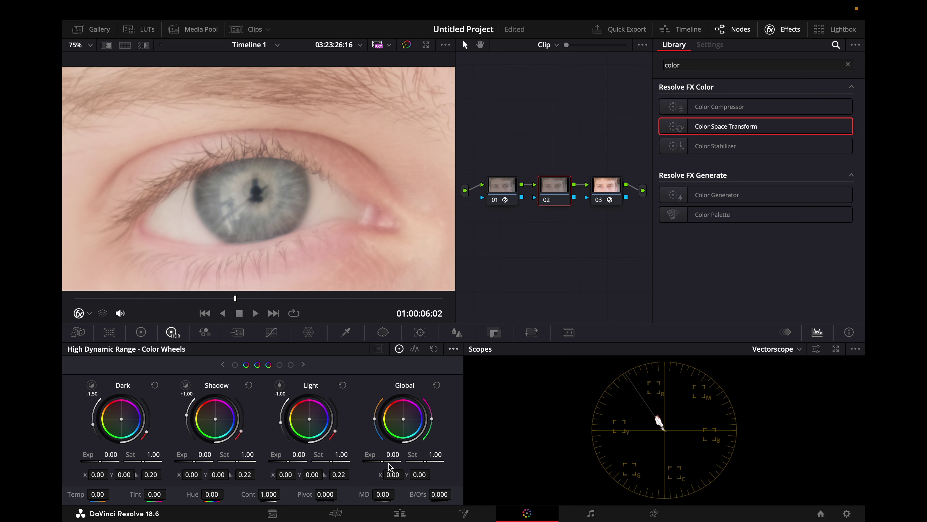
# - Lower node 02's Global exposure to -1.12
pyautogui.click(454, 349)
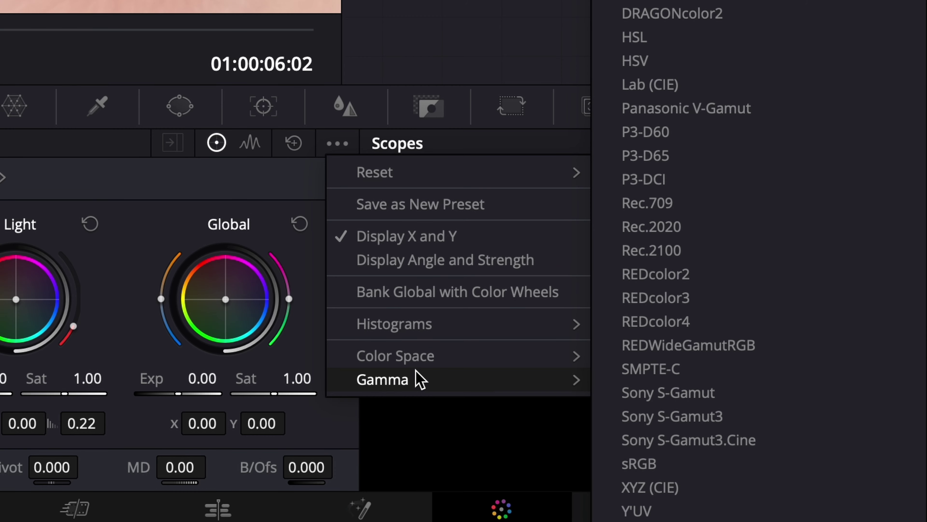
pyautogui.moveTo(489, 453)
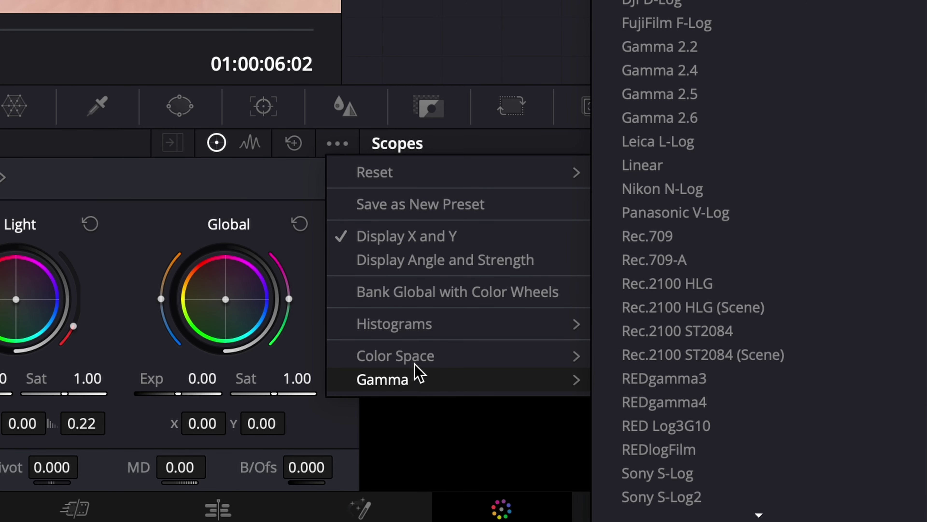
pyautogui.click(131, 381)
pyautogui.moveTo(130, 381); pyautogui.dragTo(91, 381)
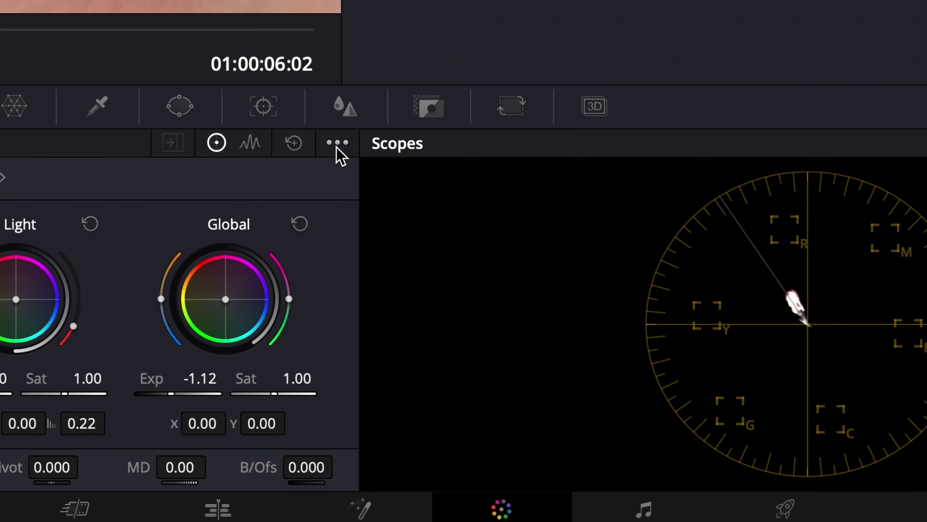
# - Set the HDR wheels' working colour space and gamma to DaVinci Intermediate
pyautogui.click(337, 142)
pyautogui.moveTo(396, 357)
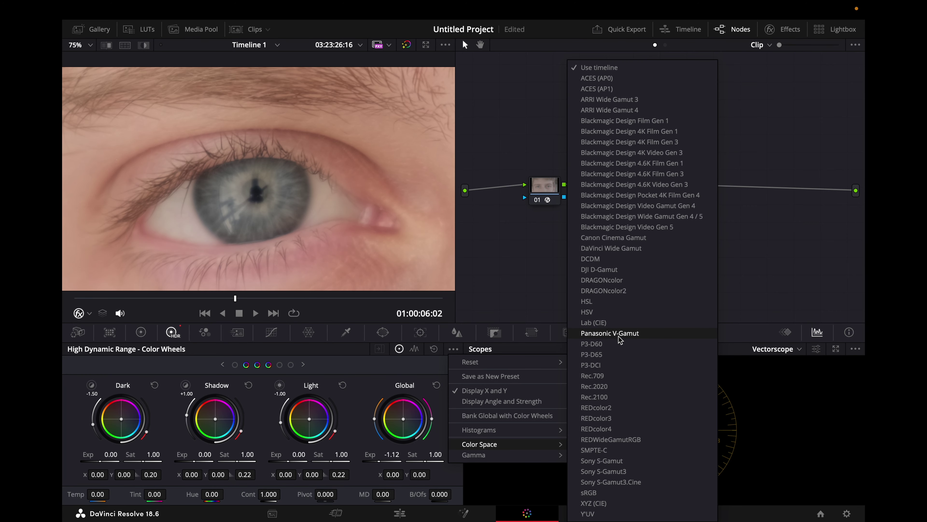
pyautogui.click(620, 345)
pyautogui.click(454, 349)
pyautogui.moveTo(512, 455)
pyautogui.click(612, 263)
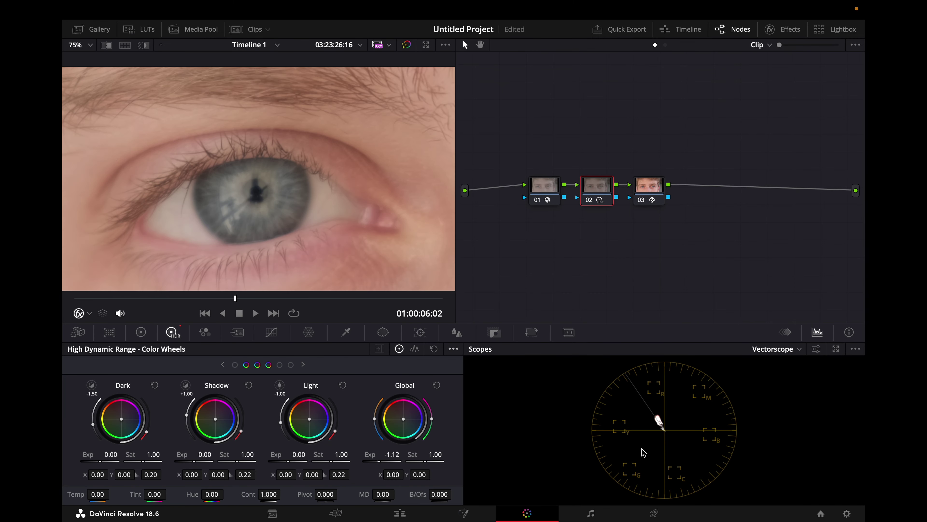
# - Show the waveform, add a serial node after node 02, and set its saturation to 0
pyautogui.click(776, 349)
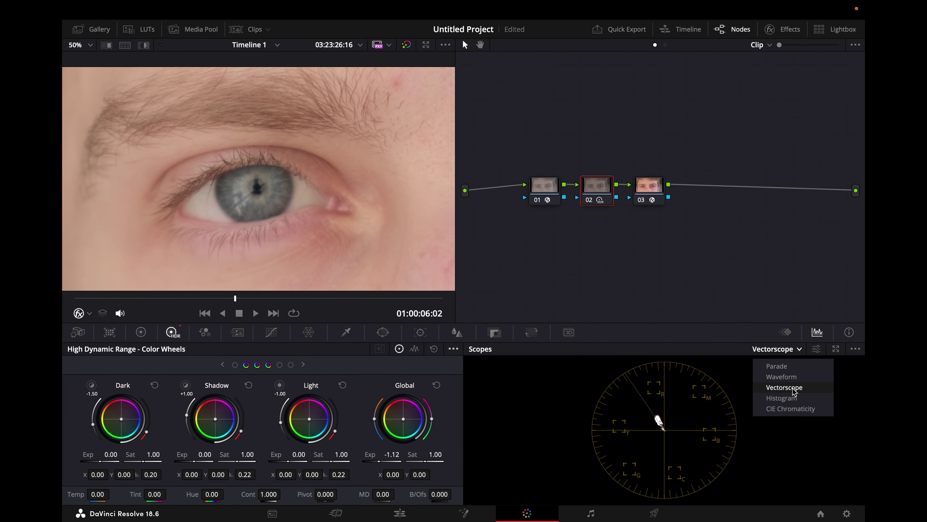
pyautogui.click(790, 378)
pyautogui.hotkey('alt', 's')
pyautogui.click(141, 332)
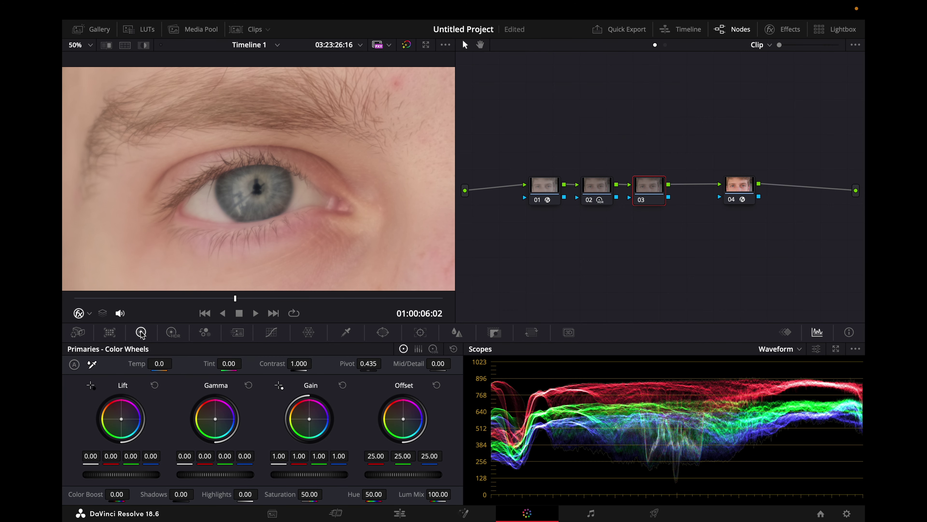
pyautogui.click(307, 495)
pyautogui.write('0')
pyautogui.press('Return')
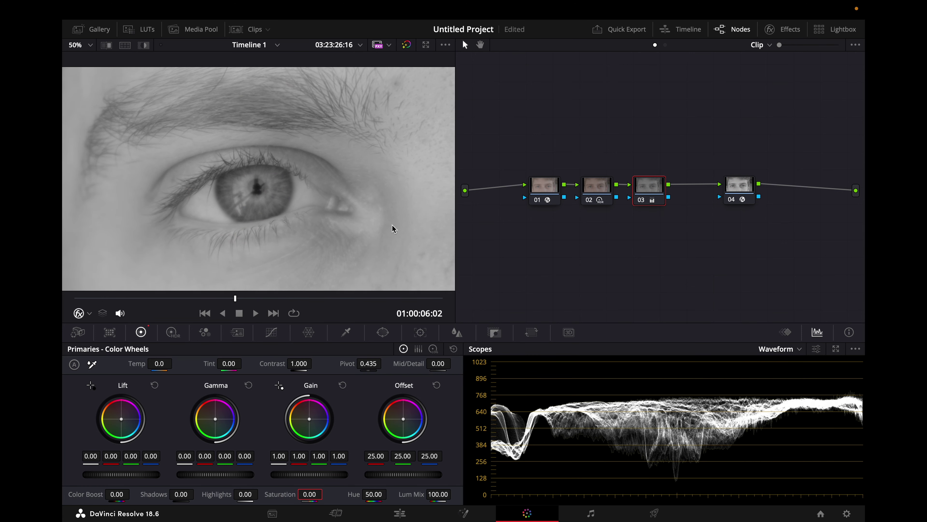
# - Check Qualifier and Window, reset node 03's grade, and switch scopes to Vectorscope
pyautogui.click(349, 332)
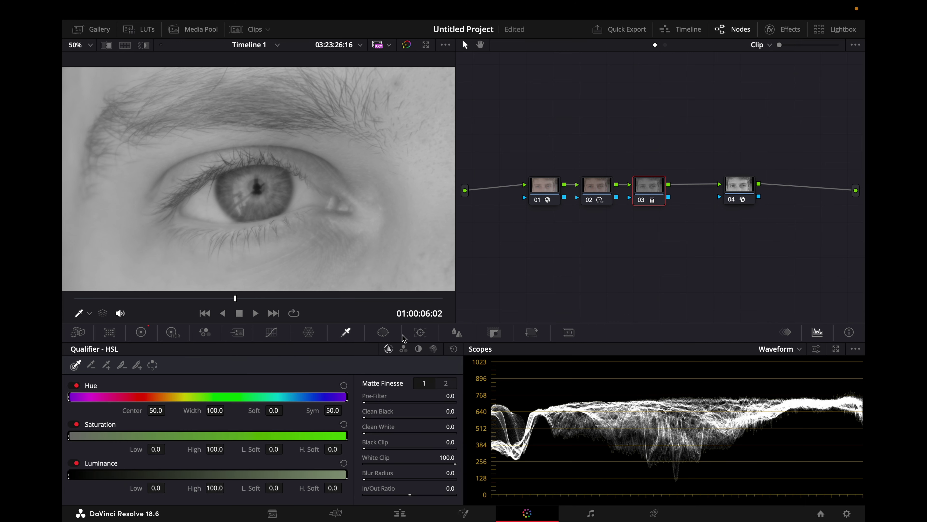
pyautogui.click(383, 332)
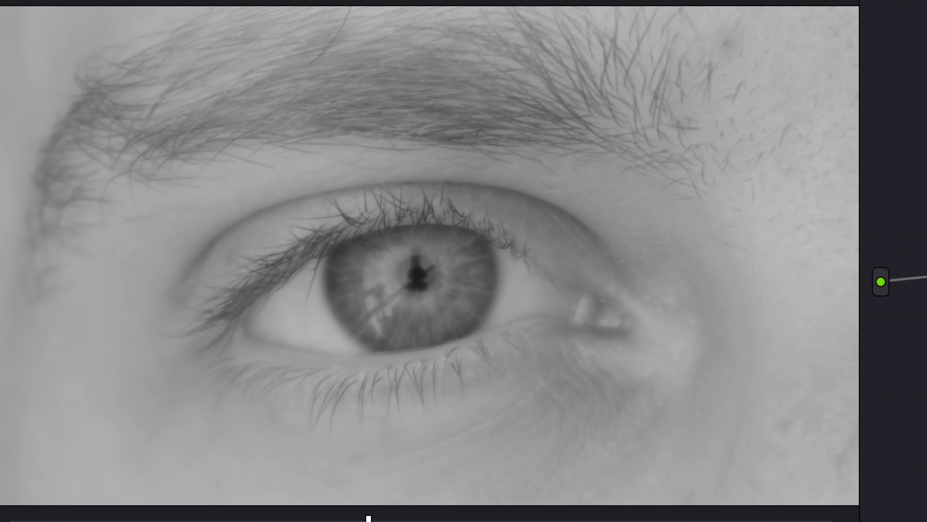
pyautogui.rightClick(651, 188)
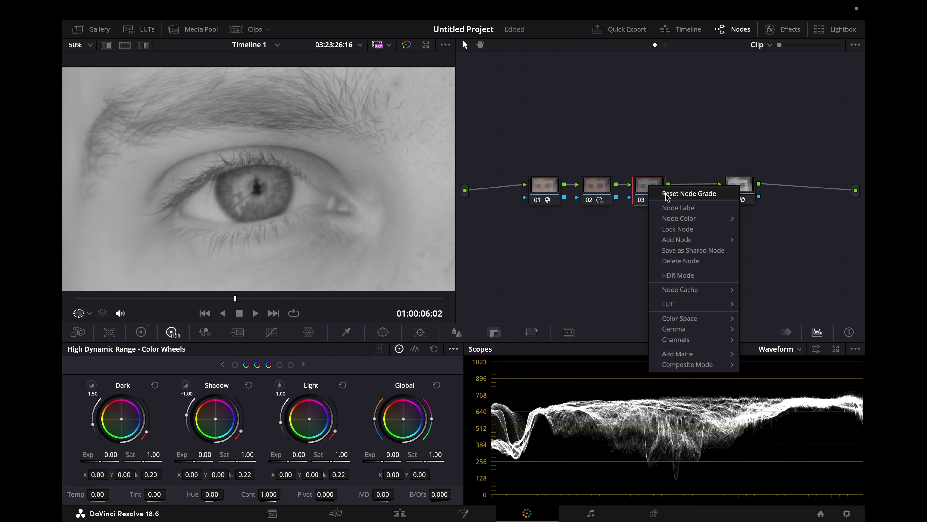
pyautogui.click(667, 195)
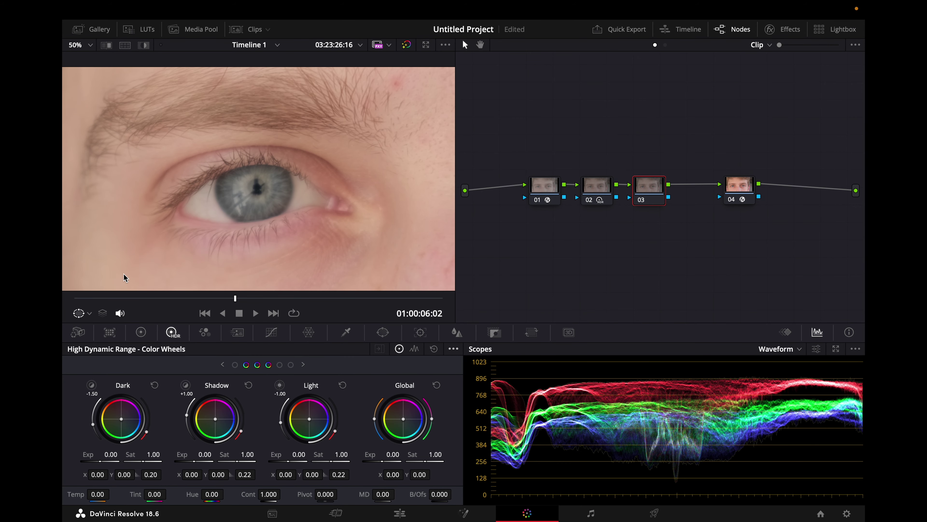
pyautogui.click(777, 348)
pyautogui.click(793, 387)
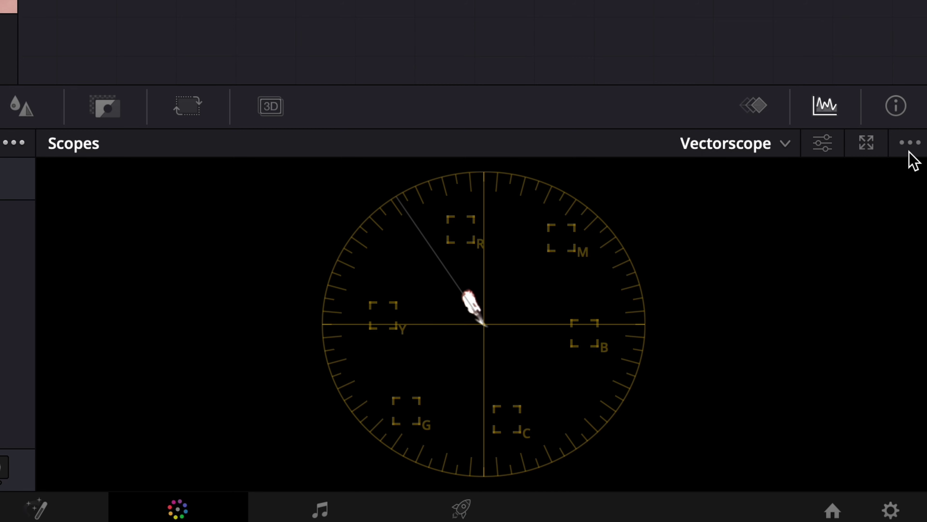
# - Turn on vectorscope 2x zoom with the skin tone indicator line shown
pyautogui.click(816, 349)
pyautogui.click(822, 149)
pyautogui.click(821, 151)
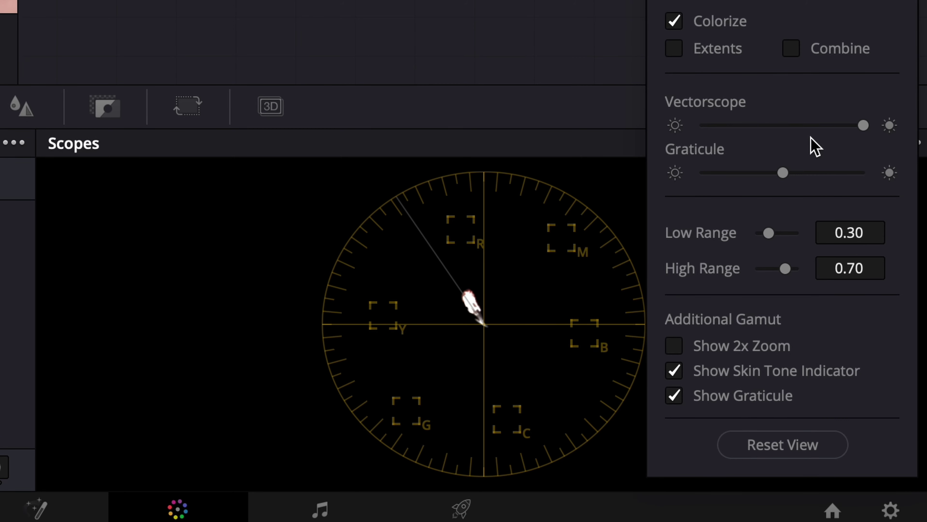
pyautogui.click(674, 370)
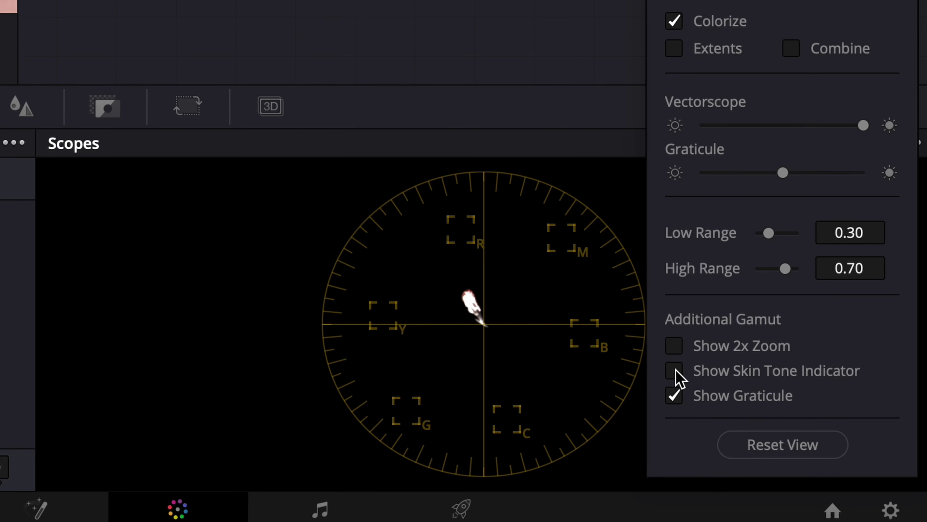
pyautogui.click(675, 371)
pyautogui.click(675, 347)
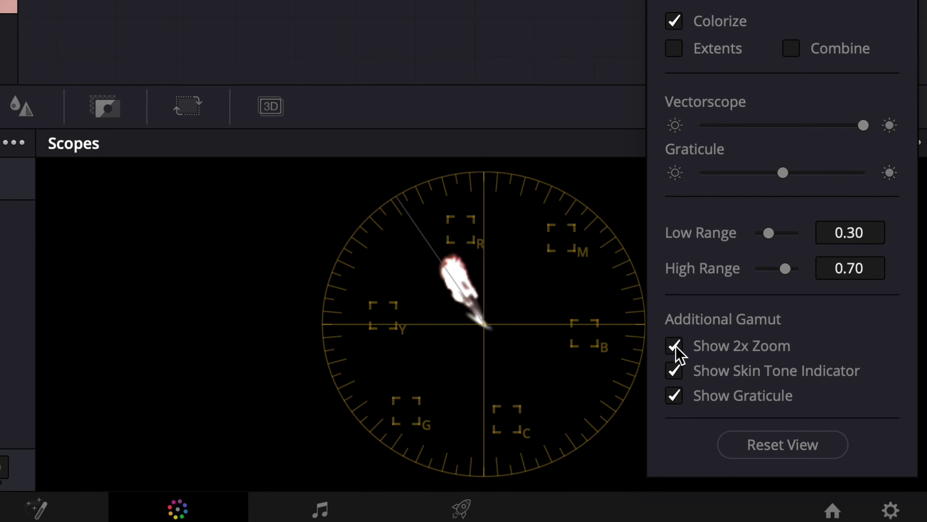
pyautogui.click(675, 346)
pyautogui.click(674, 347)
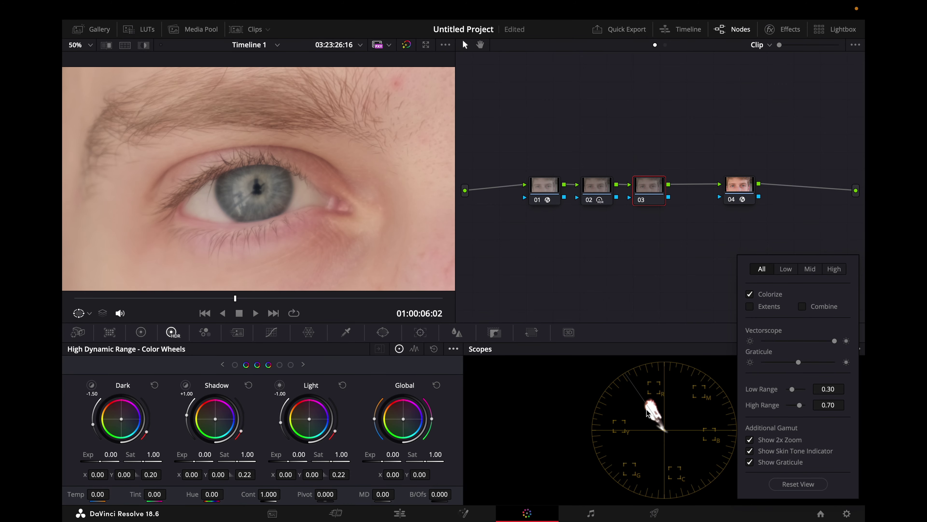
pyautogui.click(749, 440)
pyautogui.click(750, 440)
# - Preview the vectorscope's Low, Mid and High ranges, then return to All
pyautogui.click(786, 269)
pyautogui.click(822, 48)
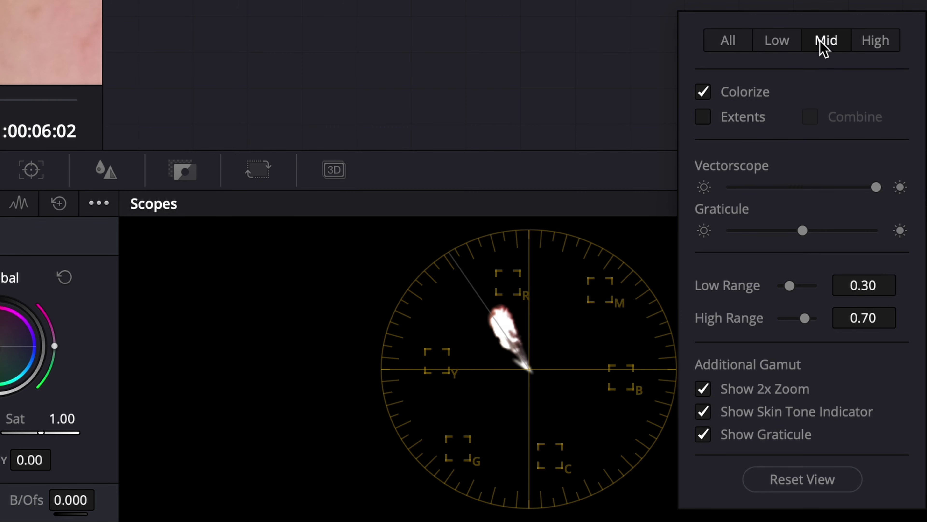
pyautogui.click(863, 54)
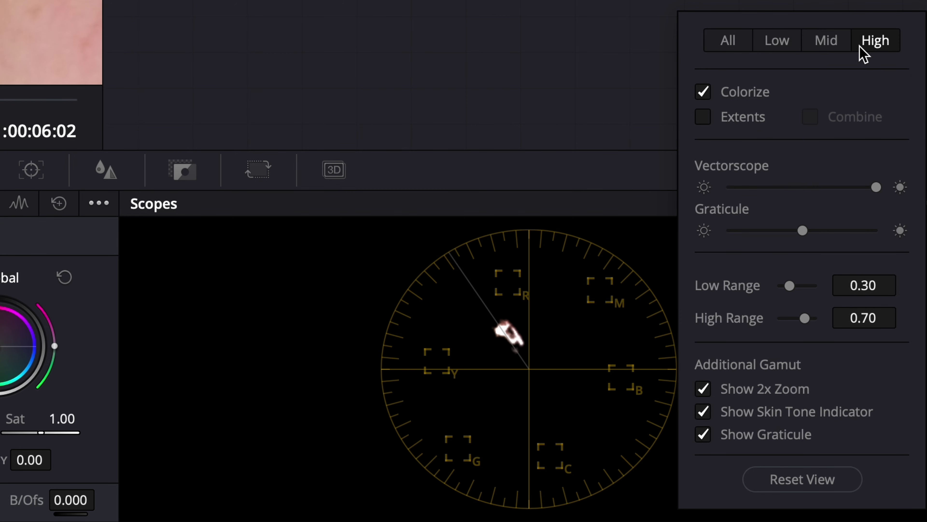
pyautogui.click(555, 37)
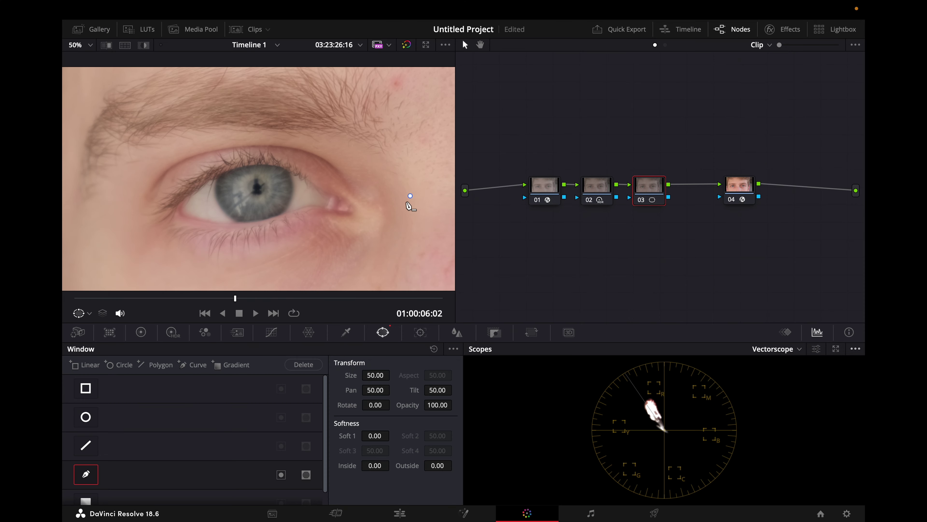
# - Draw a four-point polygon on the cheek below the eye, highlight it with Shift+H, and reposition it
pyautogui.click(411, 196)
pyautogui.click(302, 263)
pyautogui.click(375, 276)
pyautogui.click(436, 255)
pyautogui.click(410, 196)
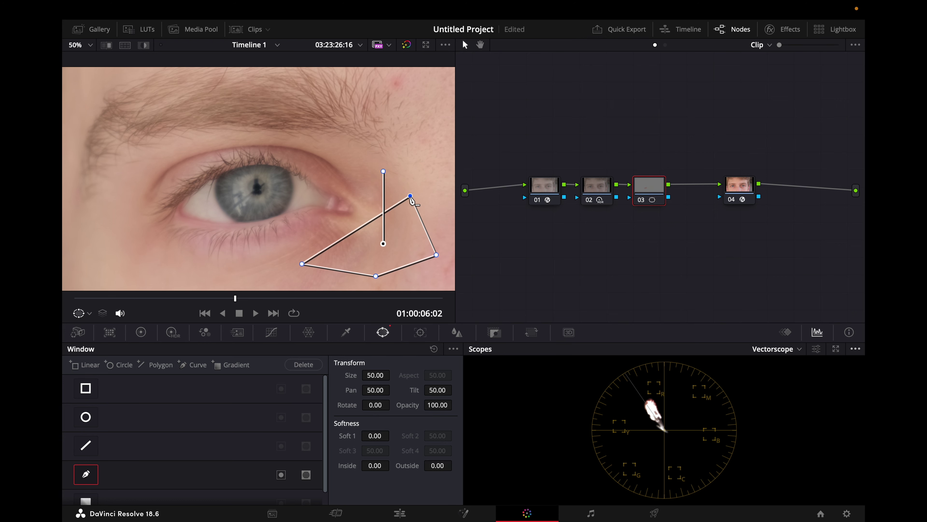
pyautogui.hotkey('shift', 'h')
pyautogui.moveTo(410, 196); pyautogui.dragTo(437, 155)
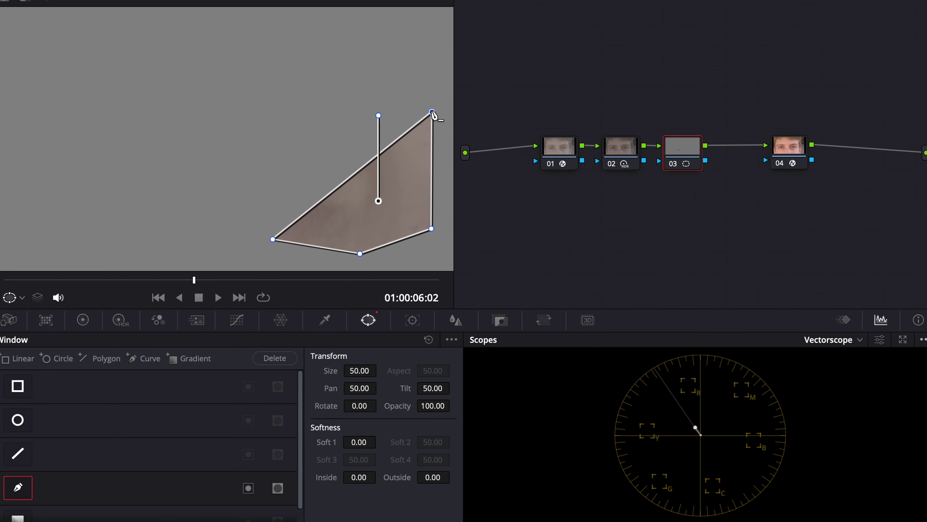
pyautogui.moveTo(364, 200); pyautogui.dragTo(391, 94)
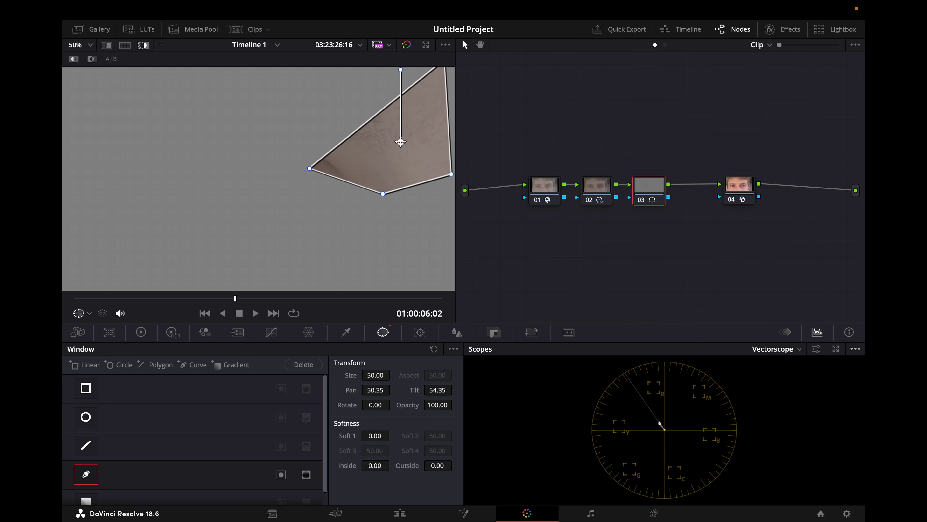
pyautogui.moveTo(400, 141); pyautogui.dragTo(421, 253)
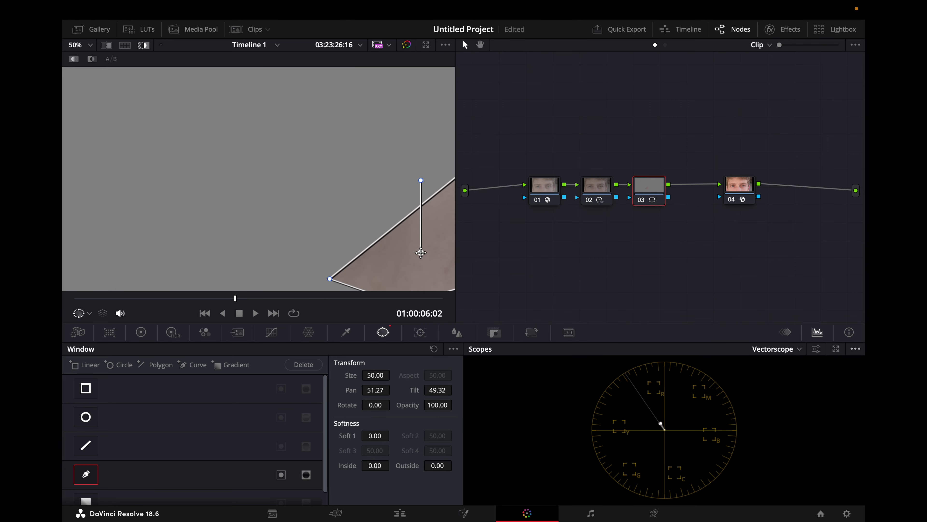
# - Nudge node 03's Offset to 24.27 / 24.70 / 24.21, moving the polygon window lower left
pyautogui.click(603, 190)
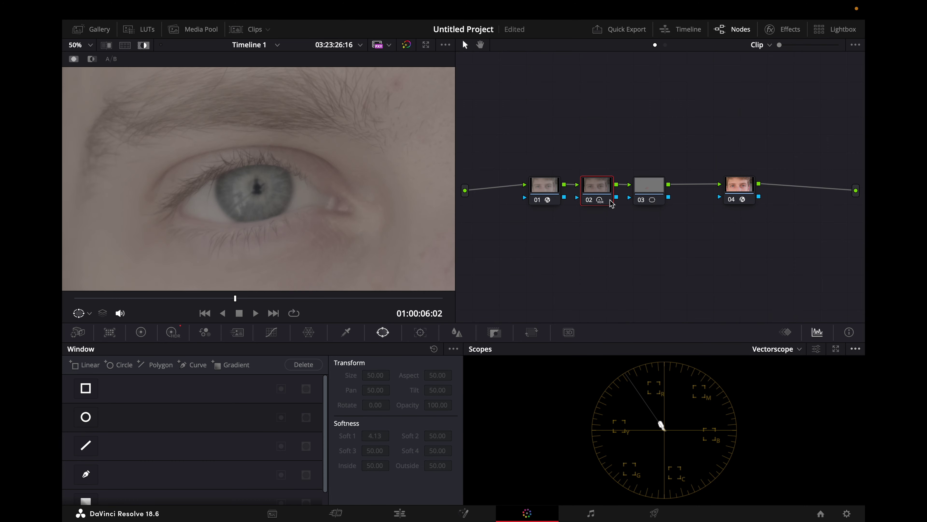
pyautogui.click(650, 186)
pyautogui.click(141, 331)
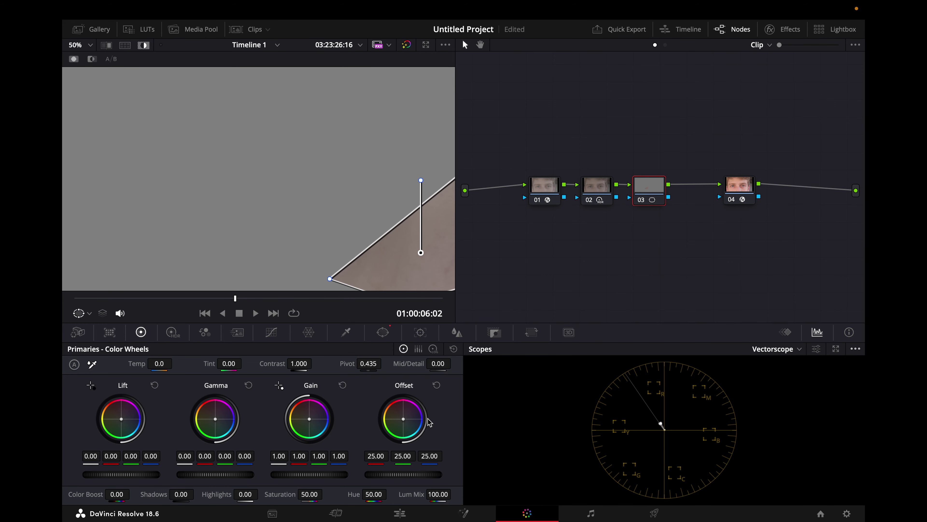
pyautogui.moveTo(403, 419); pyautogui.dragTo(401, 421)
pyautogui.moveTo(421, 253); pyautogui.dragTo(404, 119)
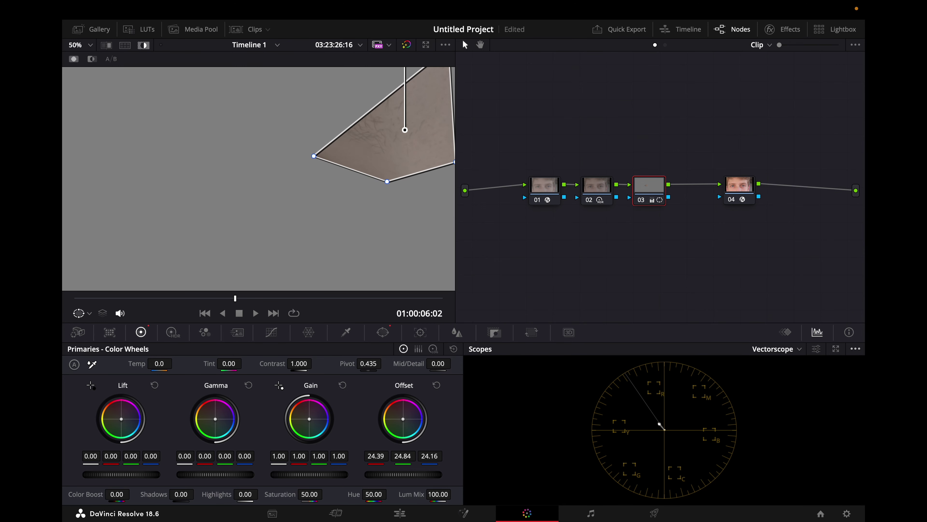
pyautogui.moveTo(403, 418); pyautogui.dragTo(405, 423)
pyautogui.moveTo(406, 128); pyautogui.dragTo(103, 257)
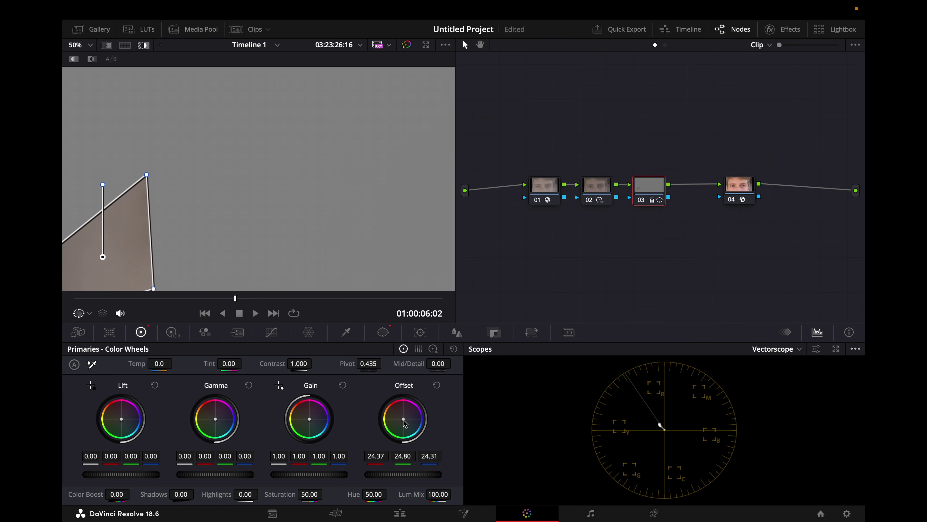
pyautogui.moveTo(405, 423); pyautogui.dragTo(406, 422)
# - Reset node 03's grade, label the nodes In, HDR, Web and Out, and open Color Warper
pyautogui.rightClick(650, 186)
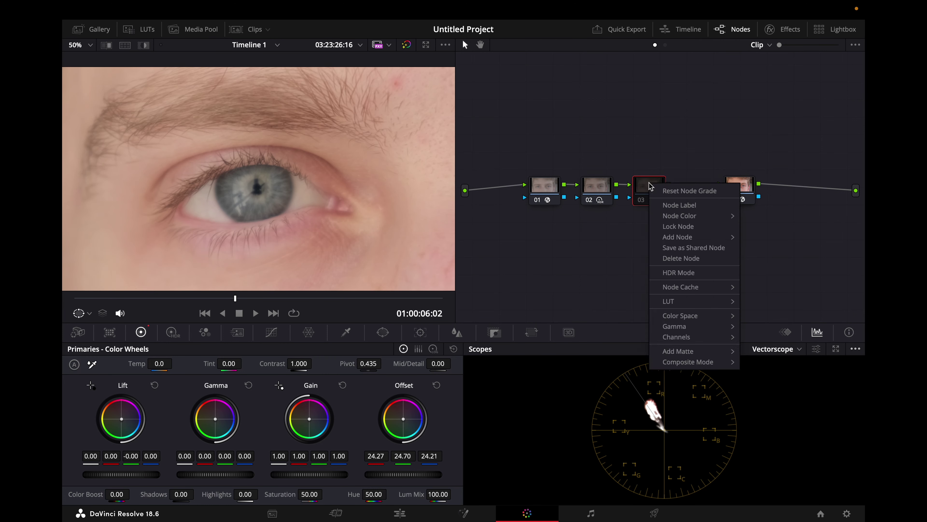
pyautogui.click(666, 192)
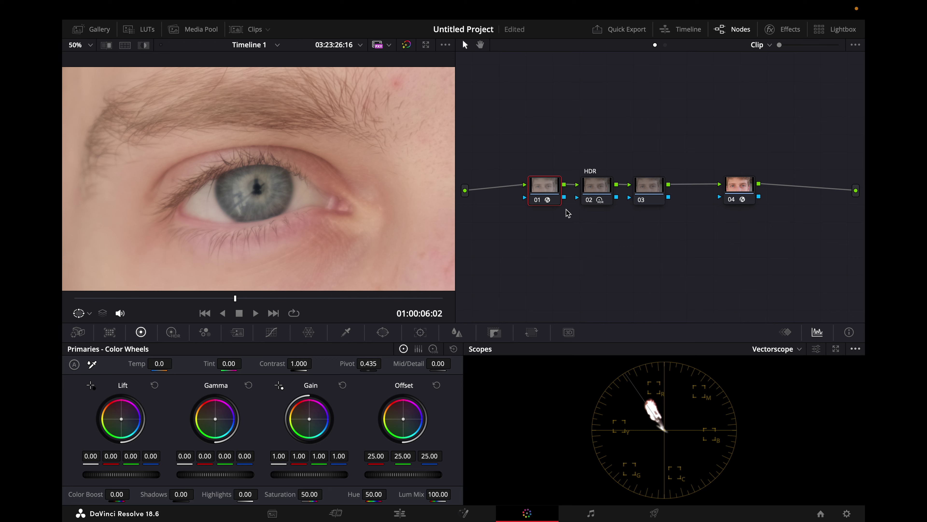
pyautogui.rightClick(738, 186)
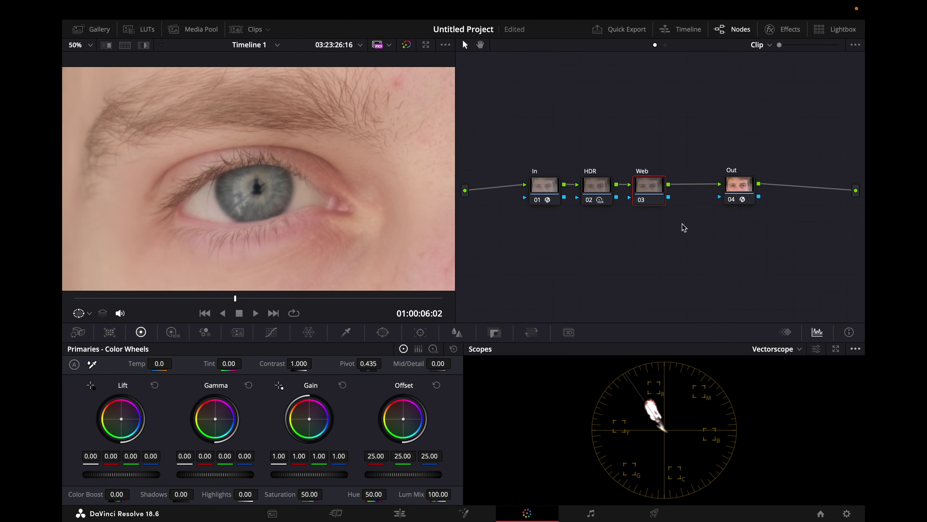
pyautogui.click(303, 334)
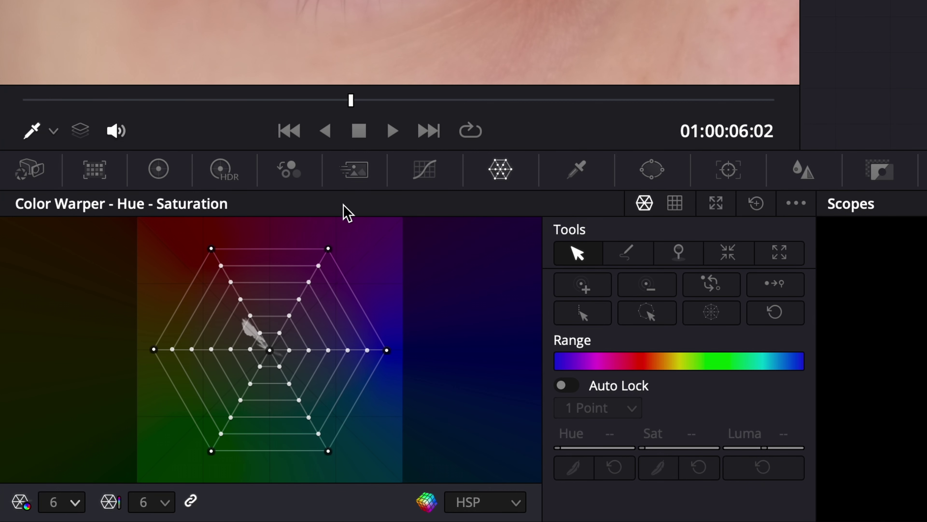
# - Set the warper to 24 hues, sample the skin, and shift its hue from 0.94 to 0.97
pyautogui.click(68, 502)
pyautogui.click(67, 473)
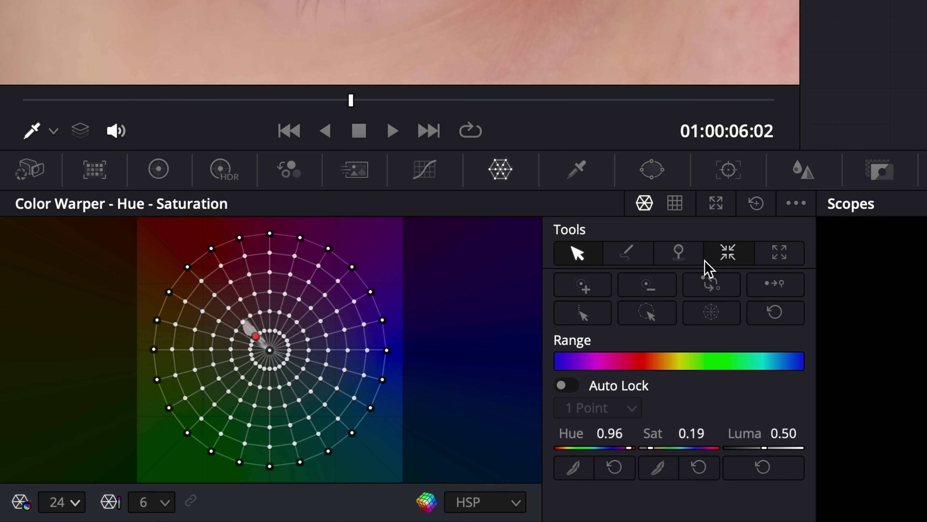
pyautogui.click(397, 373)
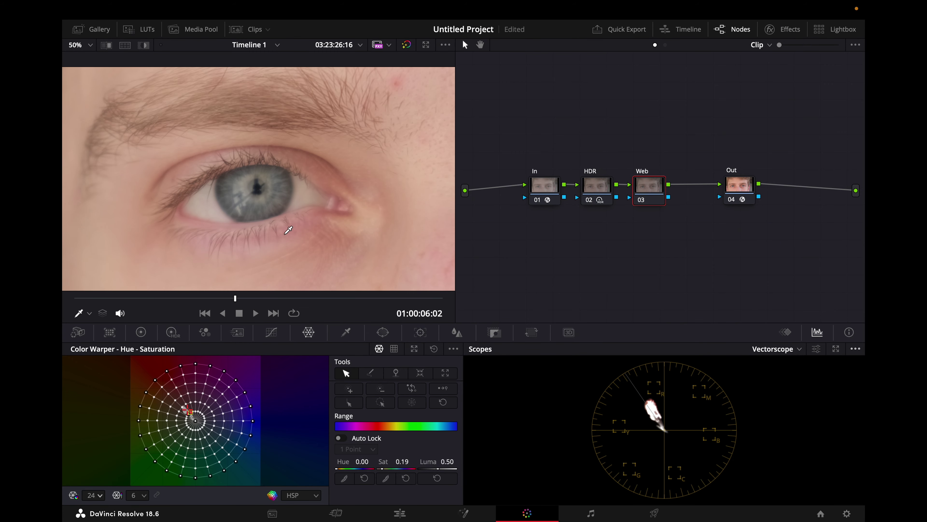
pyautogui.click(286, 232)
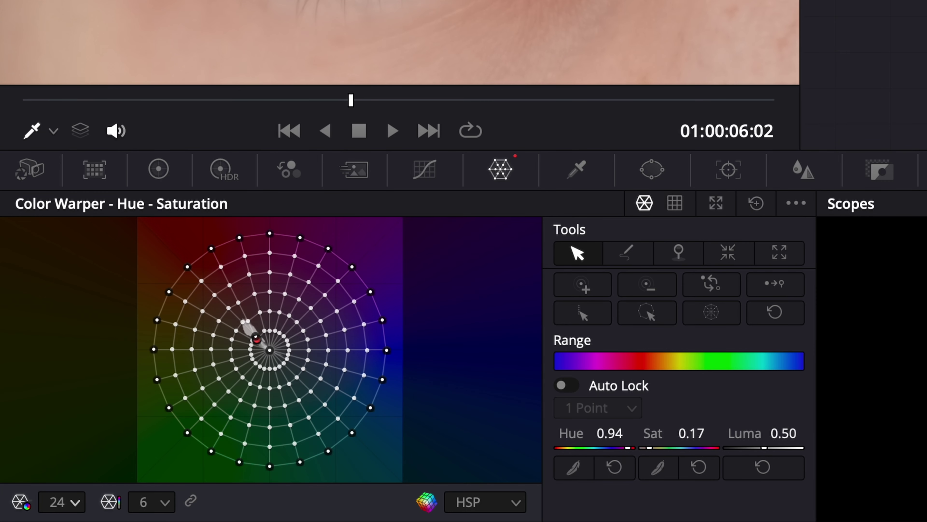
pyautogui.moveTo(610, 432); pyautogui.dragTo(618, 432)
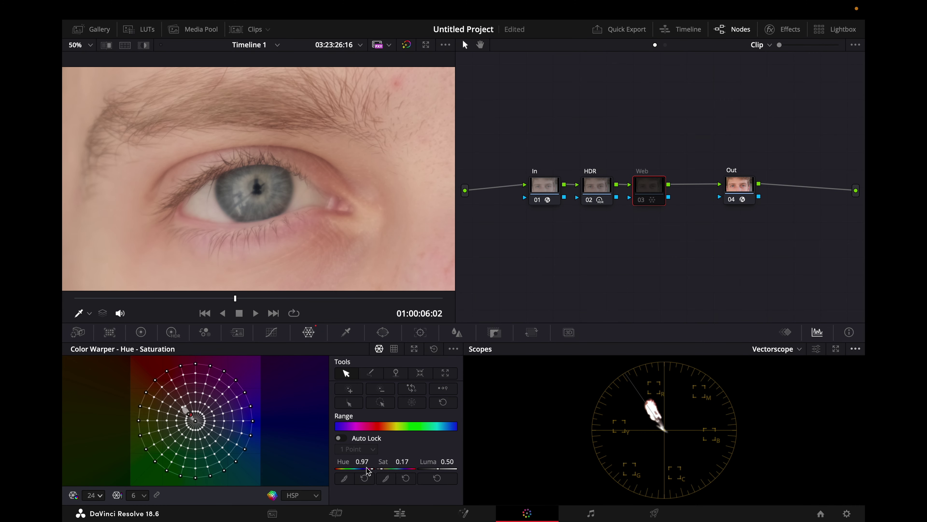
pyautogui.hotkey('ctrl', 'd')
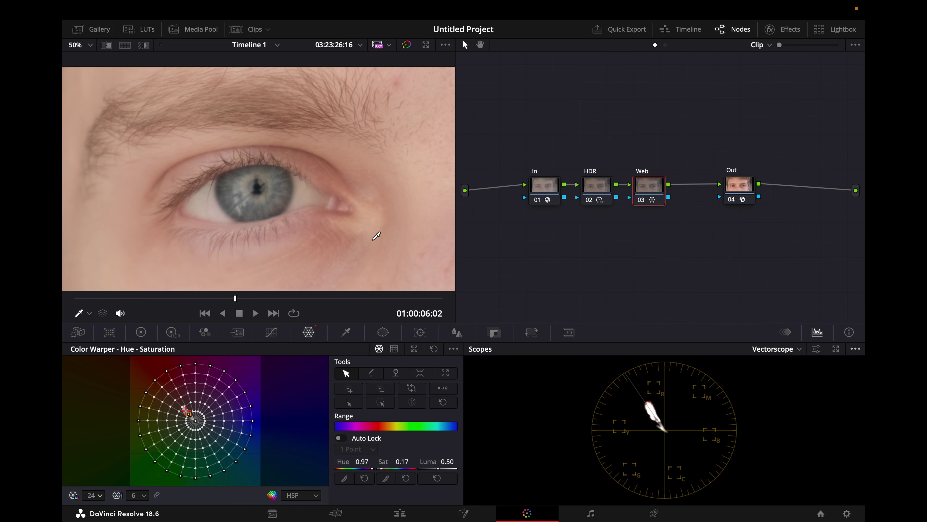
# - Pin the adjusted skin point on the Web node's warper and nudge its hue slightly lower
pyautogui.click(392, 376)
pyautogui.moveTo(369, 468); pyautogui.dragTo(366, 468)
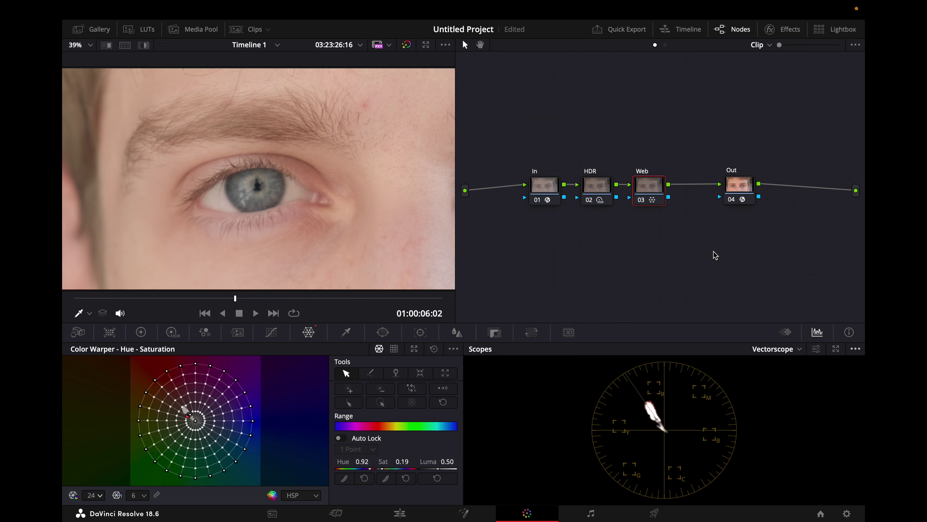
pyautogui.scroll(1, 394, 147)
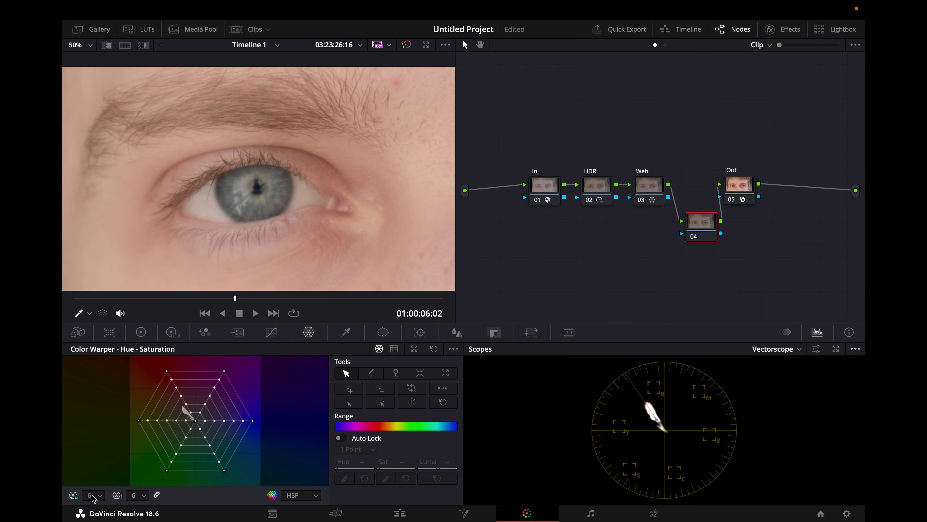
# - Set node 04's Color Warper mesh to 24 hues and move an outer point for saturated hues
pyautogui.click(94, 496)
pyautogui.click(96, 484)
pyautogui.moveTo(167, 371); pyautogui.dragTo(153, 377)
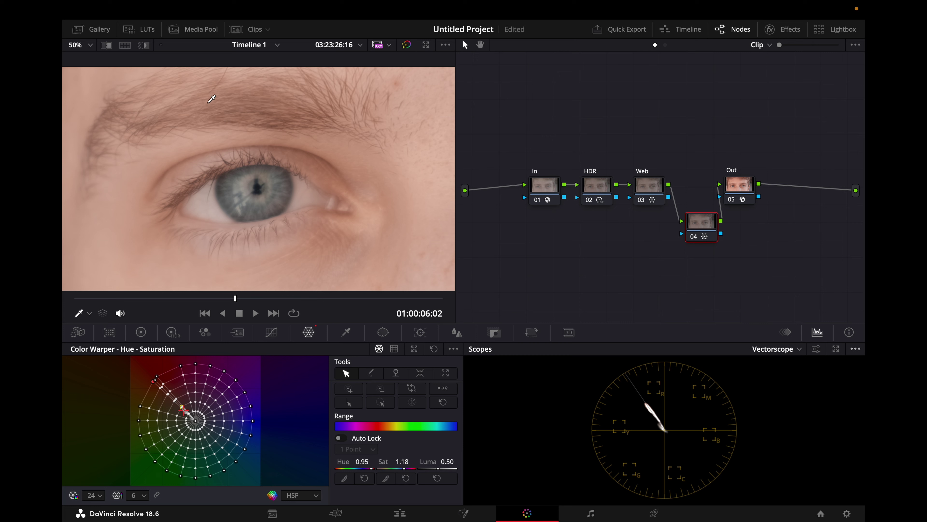
# - Toggle node 04 on and off to compare the skin-tone warp
pyautogui.hotkey('ctrl', 'd')
pyautogui.hotkey('ctrl', 'd')
pyautogui.hotkey('ctrl', 'd')
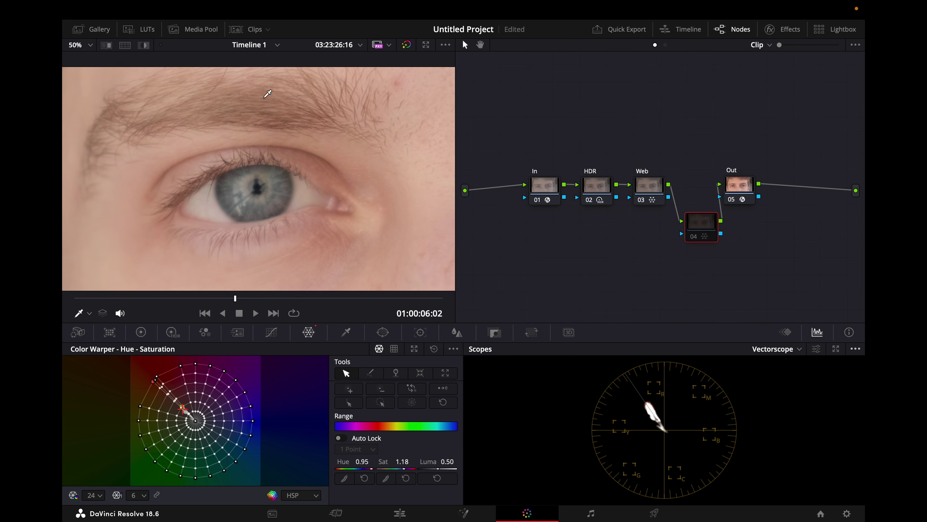
pyautogui.hotkey('ctrl', 'd')
pyautogui.hotkey('ctrl', 'd')
pyautogui.hotkey('ctrl', 'd')
pyautogui.hotkey('ctrl', 'd')
pyautogui.hotkey('ctrl', 'd')
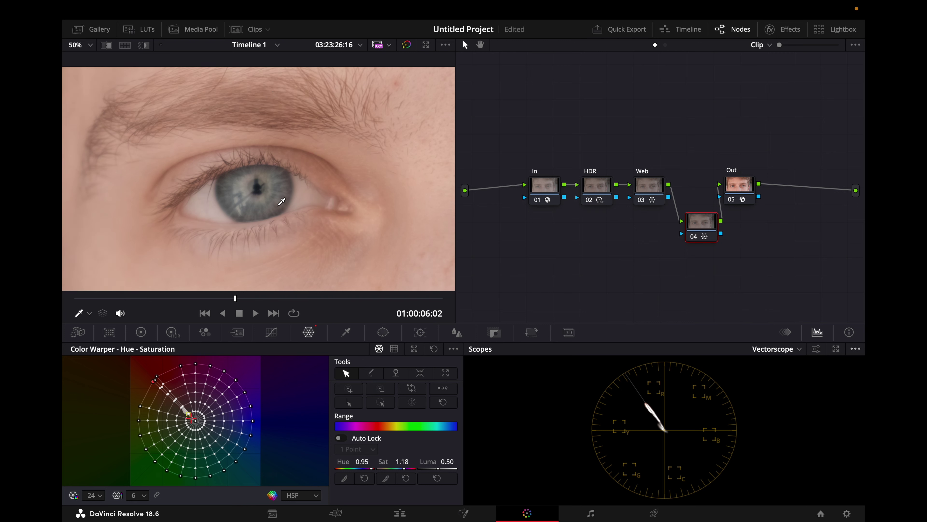
pyautogui.hotkey('ctrl', 'd')
pyautogui.hotkey('ctrl', 'd')
pyautogui.hotkey('ctrl', 'd')
pyautogui.hotkey('ctrl', 'd')
pyautogui.hotkey('ctrl', 'd')
pyautogui.hotkey('ctrl', 'd')
pyautogui.hotkey('ctrl', 'd')
pyautogui.hotkey('ctrl', 'd')
# - Set node 04's Key Output Gain to 0.5 and compare the halved skin correction
pyautogui.click(493, 332)
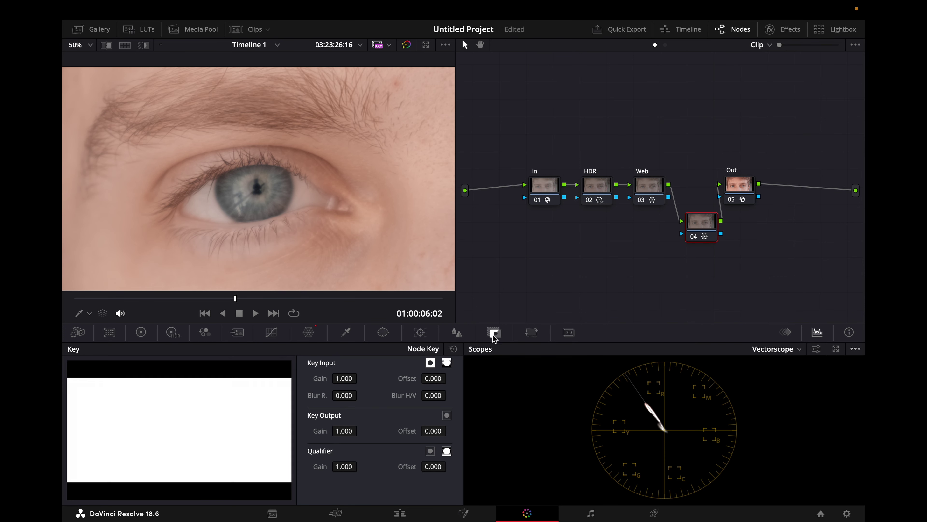
pyautogui.click(344, 430)
pyautogui.write('0.5')
pyautogui.press('Return')
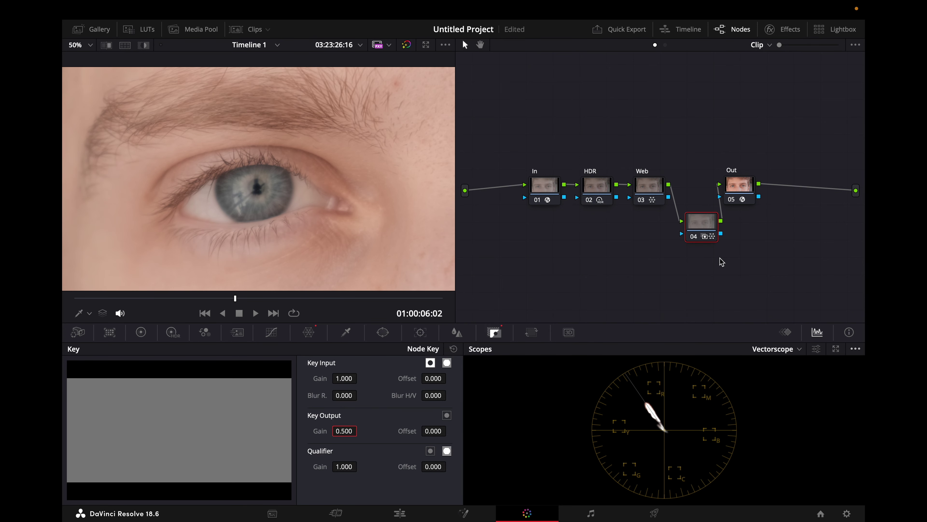
pyautogui.hotkey('ctrl', 'd')
pyautogui.hotkey('ctrl', 'd')
pyautogui.hotkey('ctrl', 'd')
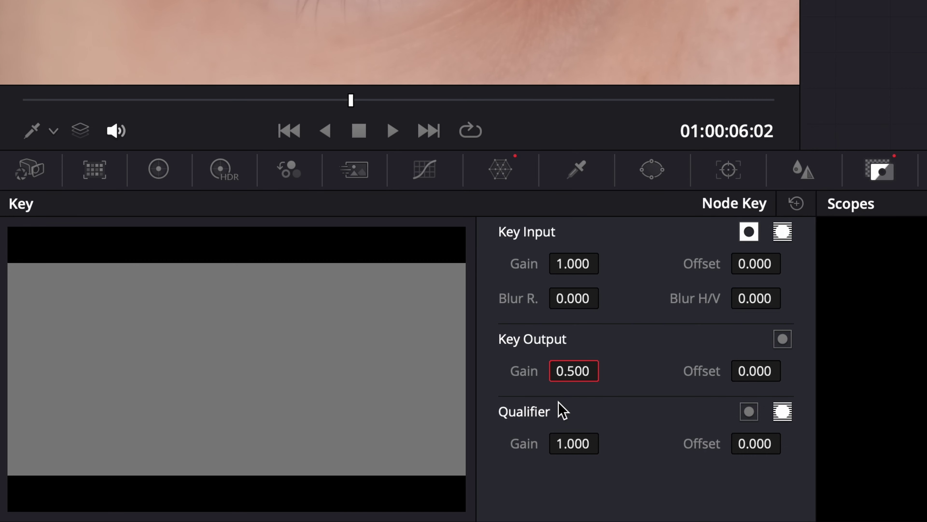
# - Lower the Key Output Gain to 0.3, compare it on and off, and label node 04 Skin
pyautogui.click(567, 374)
pyautogui.write('0.3')
pyautogui.press('Return')
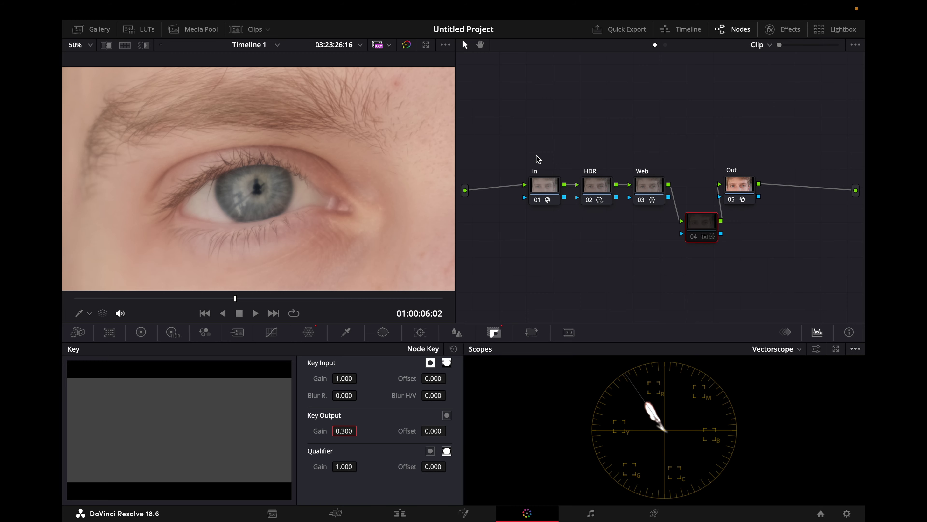
pyautogui.hotkey('ctrl', 'd')
pyautogui.hotkey('ctrl', 'd')
pyautogui.hotkey('ctrl', 'd')
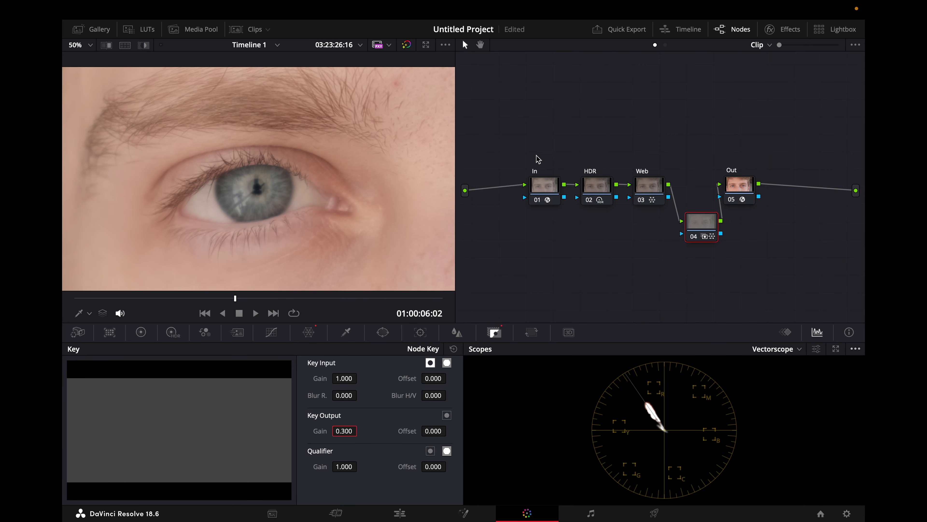
pyautogui.hotkey('ctrl', 'd')
pyautogui.hotkey('ctrl', 'd')
pyautogui.hotkey('ctrl', 'z')
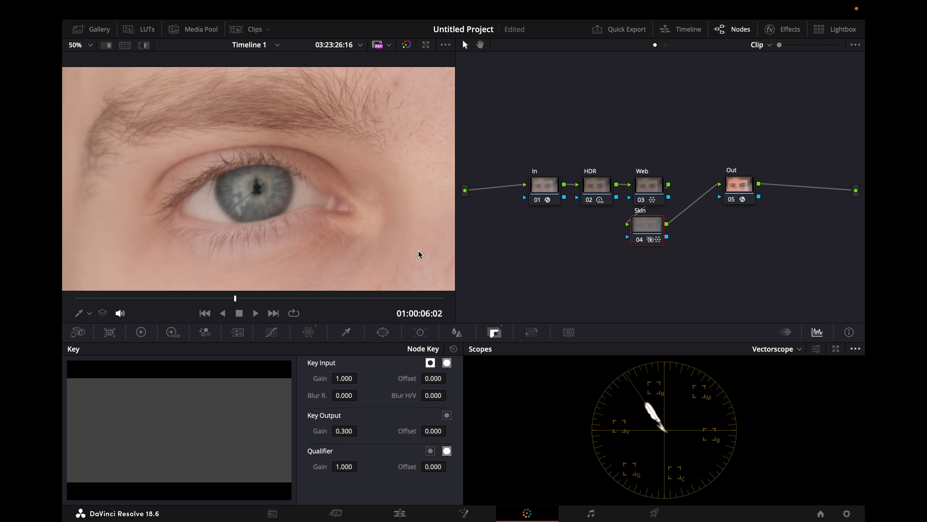
# - Tidy Web and Skin into a lower row, compare them, and lower HDR Global Saturation slightly
pyautogui.hotkey('ctrl', 'd')
pyautogui.hotkey('ctrl', 'd')
pyautogui.hotkey('ctrl', 'd')
pyautogui.hotkey('ctrl', 'd')
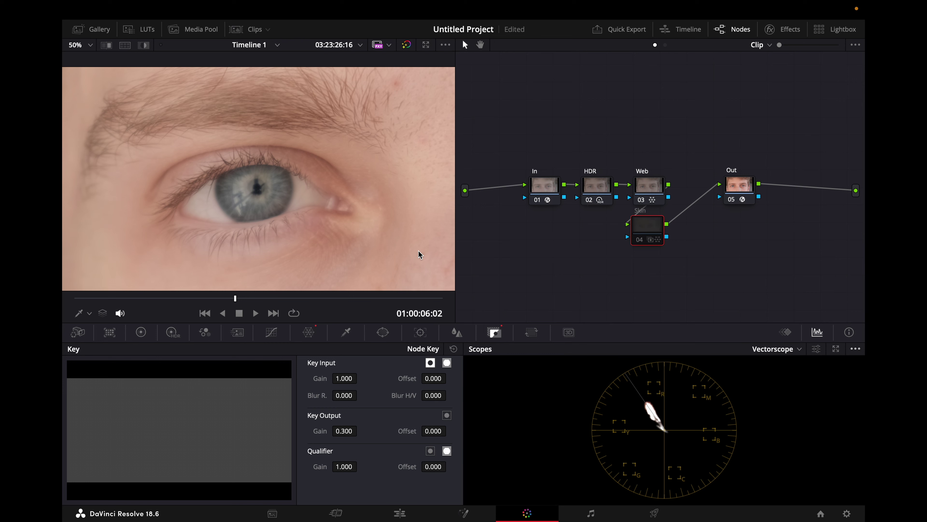
pyautogui.hotkey('ctrl', 'z')
pyautogui.hotkey('ctrl', 'd')
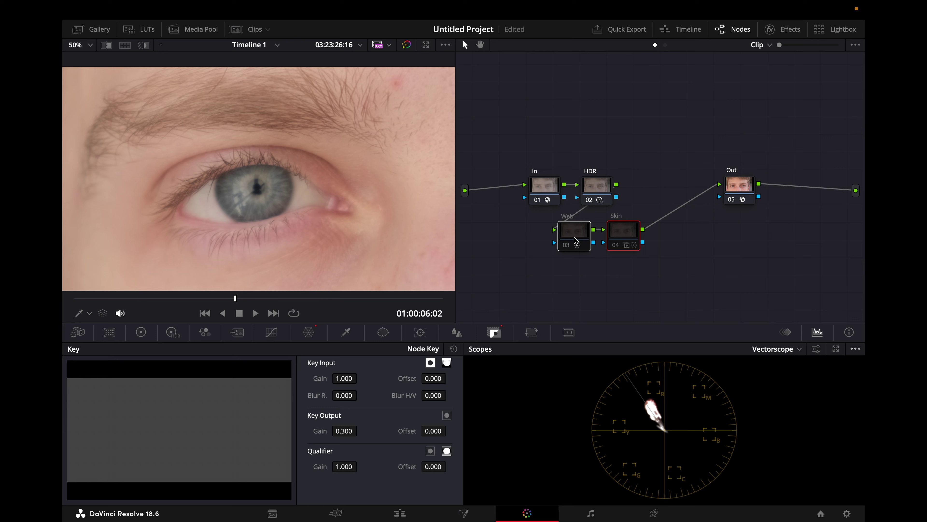
pyautogui.hotkey('ctrl', 'd')
pyautogui.hotkey('ctrl', 'd')
pyautogui.hotkey('ctrl', 'd')
pyautogui.hotkey('ctrl', 'd')
pyautogui.hotkey('ctrl', 'd')
pyautogui.hotkey('ctrl', 'd')
pyautogui.hotkey('ctrl', 'd')
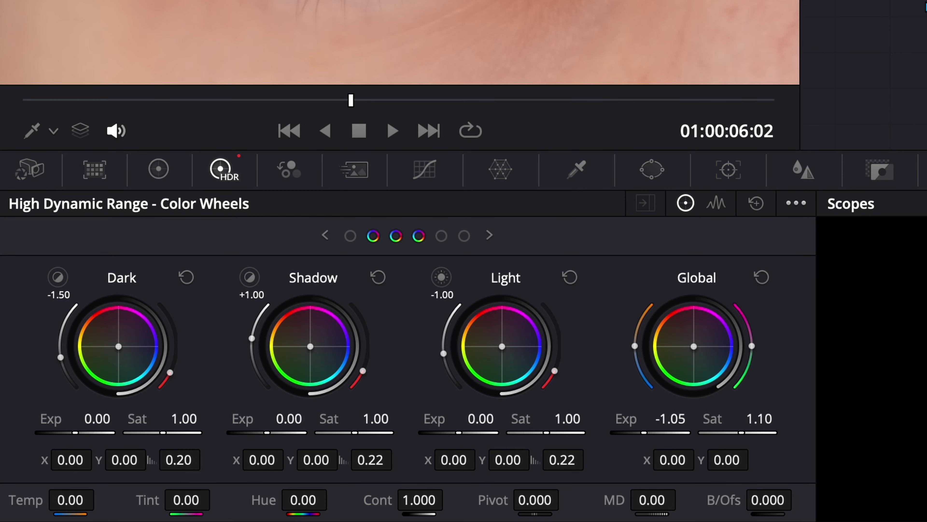
pyautogui.moveTo(760, 419); pyautogui.dragTo(746, 418)
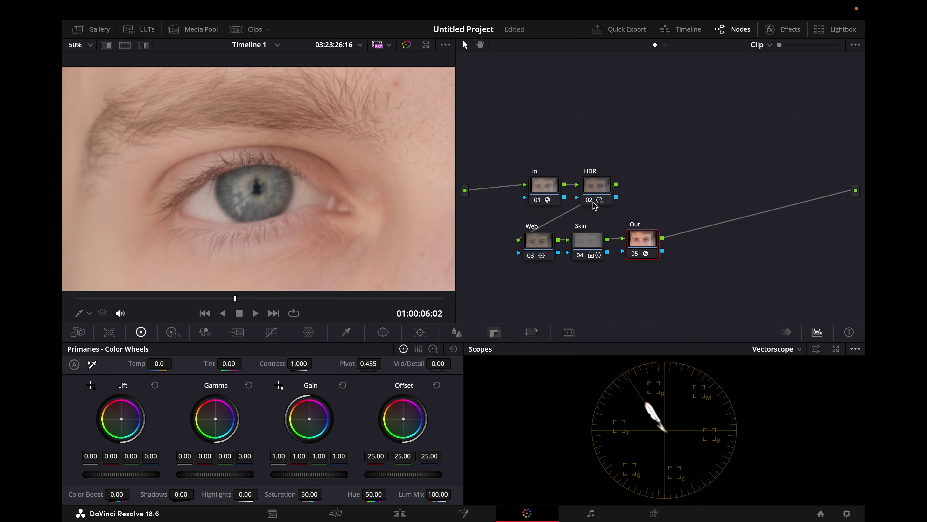
# - Move Out near the output, then preview Mid/Detail extremes on MD and settle at -6.50
pyautogui.moveTo(648, 242); pyautogui.dragTo(786, 165)
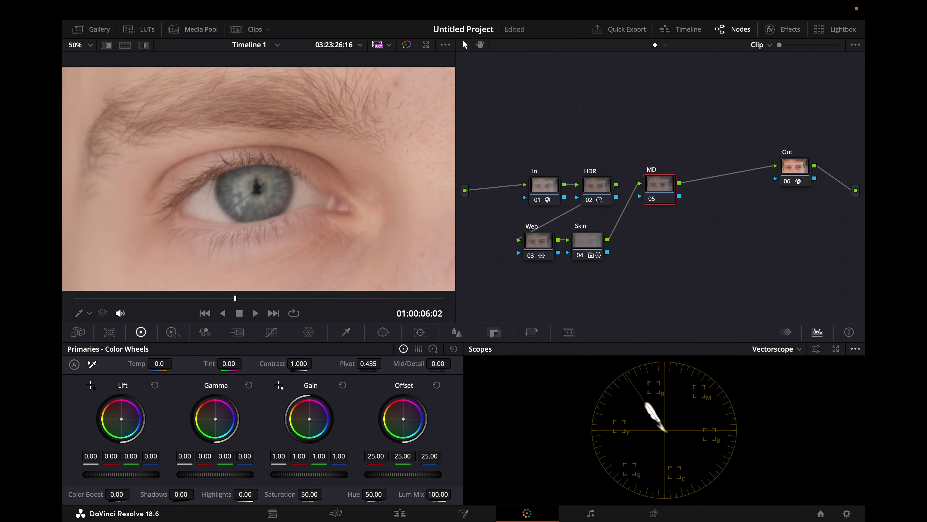
pyautogui.moveTo(438, 363); pyautogui.dragTo(365, 363)
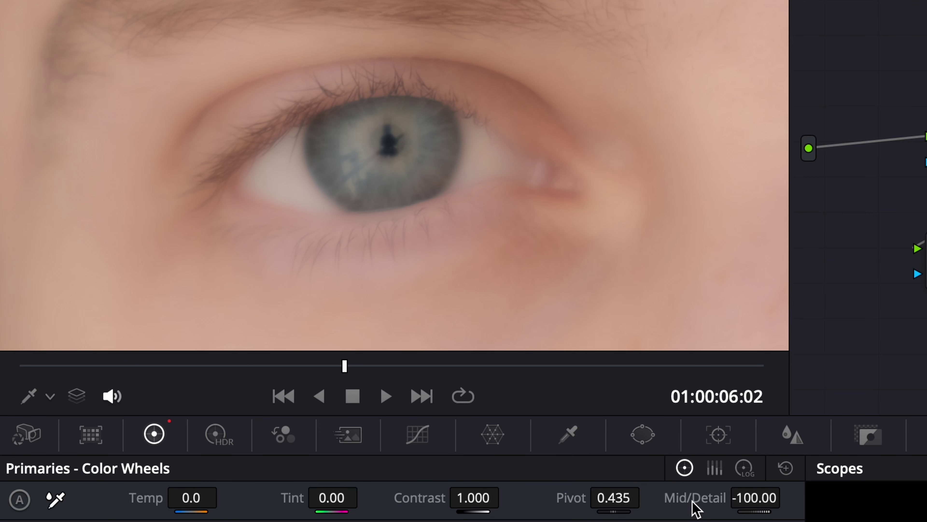
pyautogui.moveTo(695, 509)
pyautogui.mouseDown()
pyautogui.moveTo(768, 510)
pyautogui.moveTo(693, 501)
pyautogui.mouseUp()
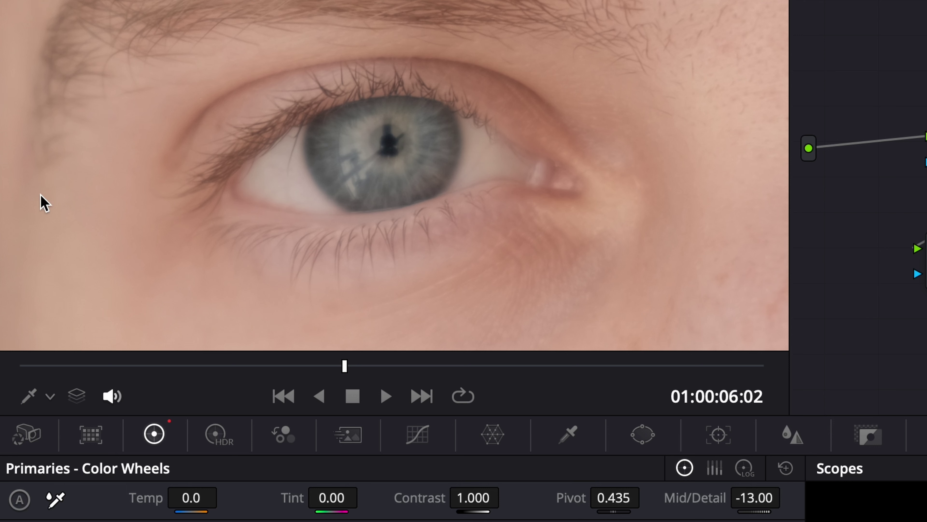
pyautogui.moveTo(690, 508); pyautogui.dragTo(694, 509)
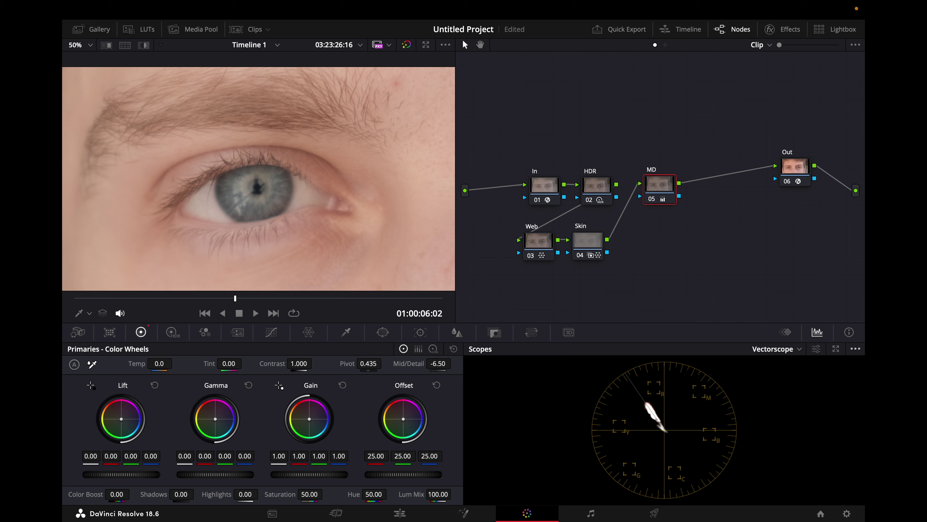
pyautogui.moveTo(409, 363); pyautogui.dragTo(398, 363)
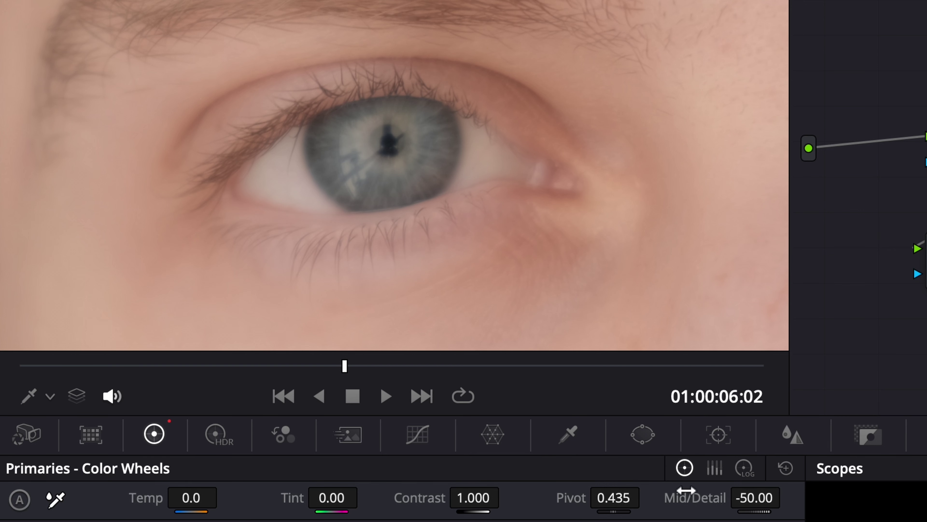
pyautogui.moveTo(686, 490)
pyautogui.mouseDown()
pyautogui.moveTo(693, 495)
pyautogui.moveTo(668, 497)
pyautogui.moveTo(689, 496)
pyautogui.mouseUp()
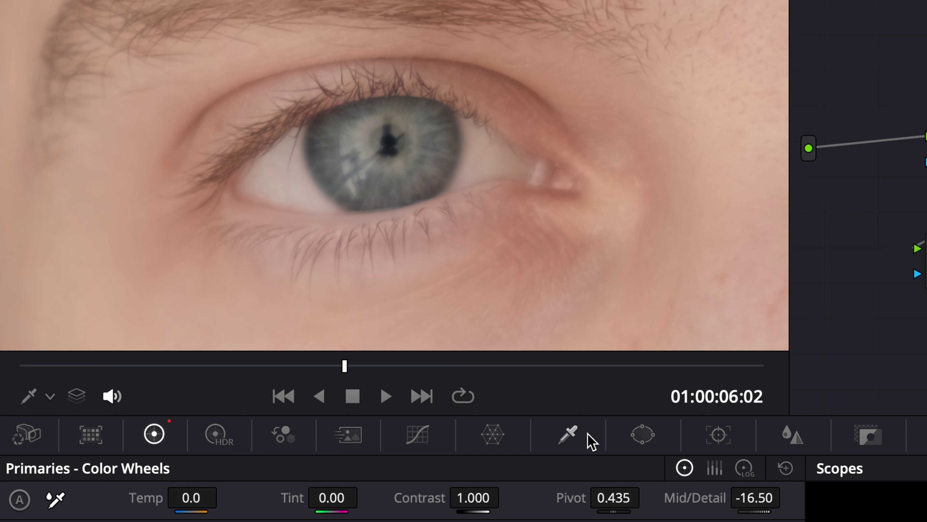
pyautogui.moveTo(692, 504); pyautogui.dragTo(698, 504)
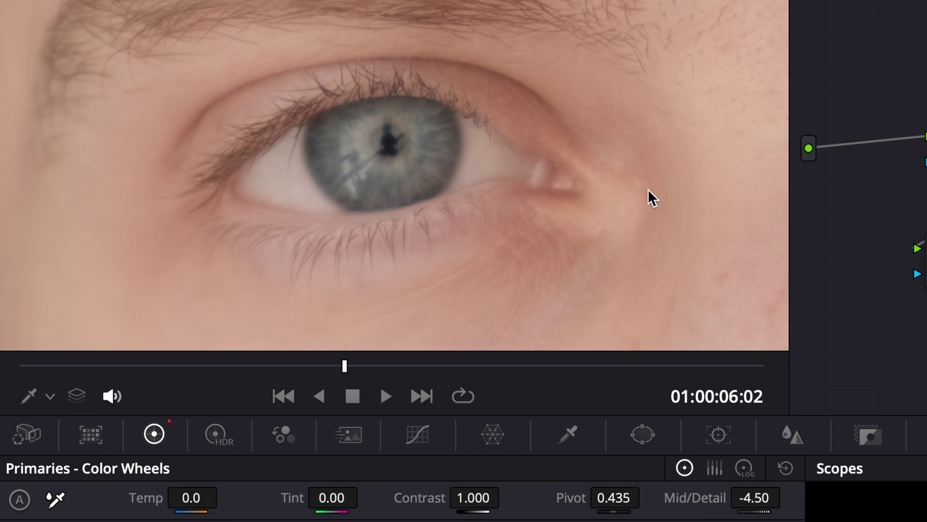
pyautogui.moveTo(697, 493); pyautogui.dragTo(687, 493)
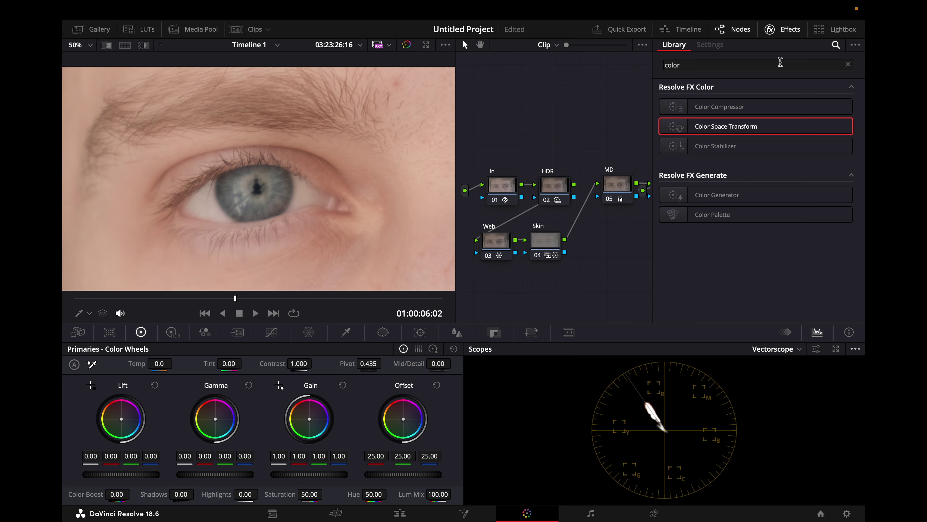
# - Add a serial node after MD and apply the Glow effect with Softlight compositing
pyautogui.write('glow')
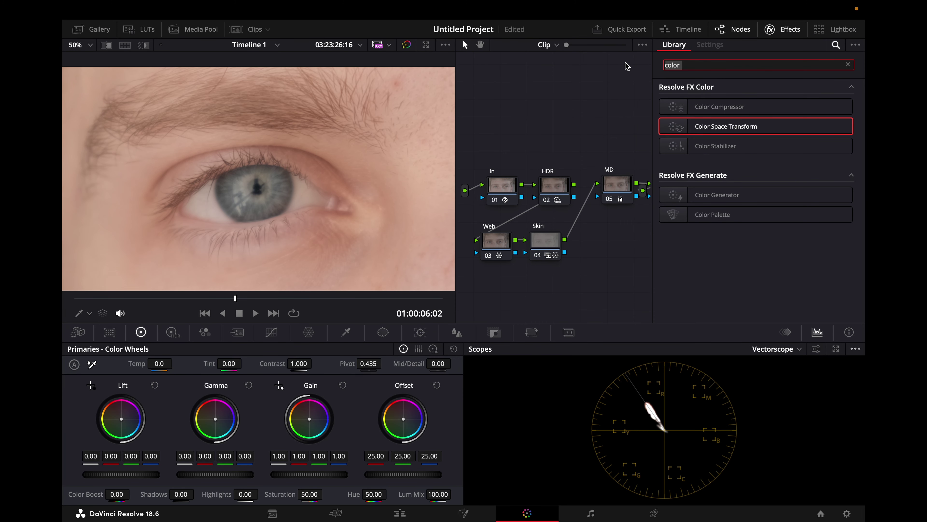
pyautogui.hotkey('alt', 's')
pyautogui.moveTo(715, 108); pyautogui.dragTo(630, 172)
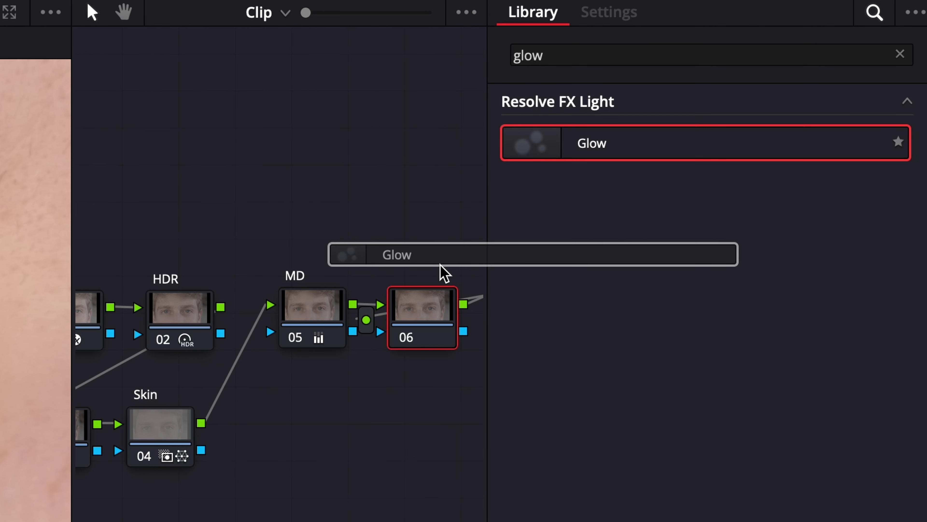
pyautogui.moveTo(438, 274); pyautogui.dragTo(420, 315)
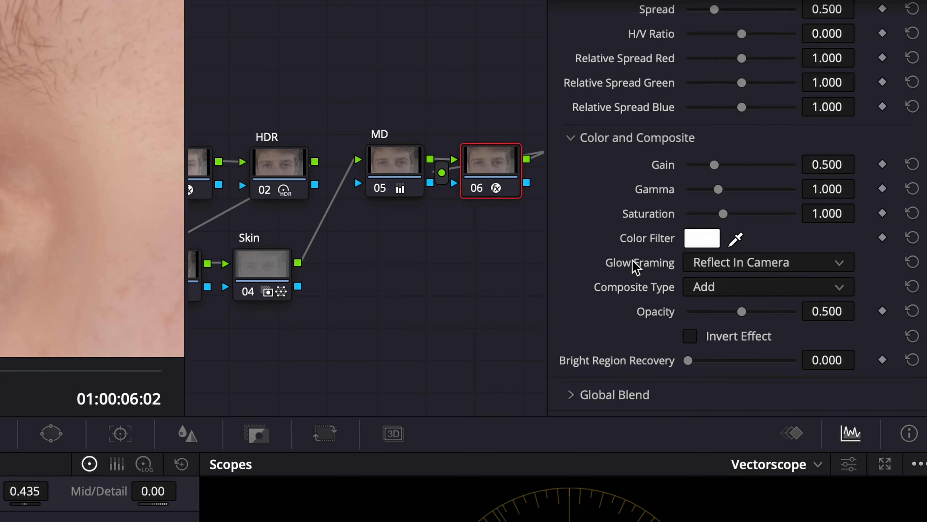
pyautogui.click(728, 288)
pyautogui.click(708, 482)
# - Adjust the Glow sliders and lower the glow gain to about 0.349
pyautogui.scroll(5, 707, 365)
pyautogui.moveTo(737, 162); pyautogui.dragTo(495, 169)
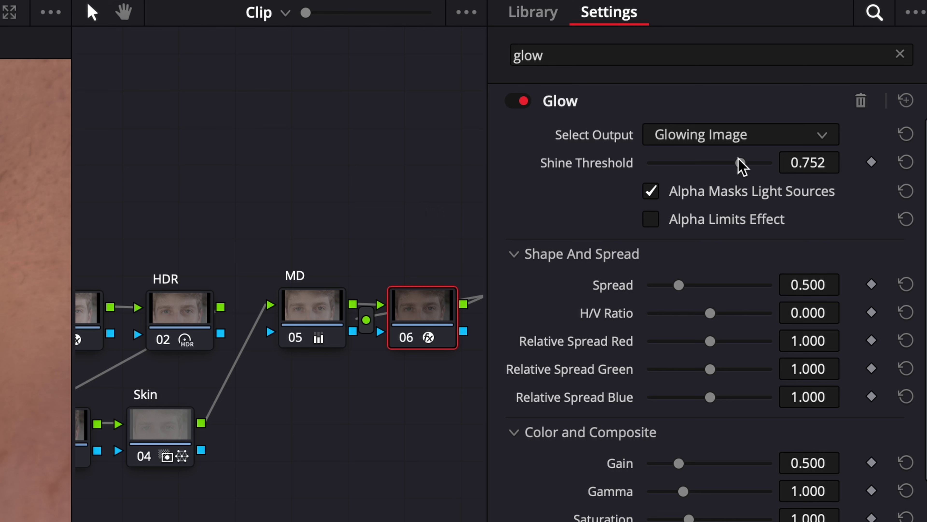
pyautogui.moveTo(678, 285); pyautogui.dragTo(511, 290)
pyautogui.scroll(-3, 574, 380)
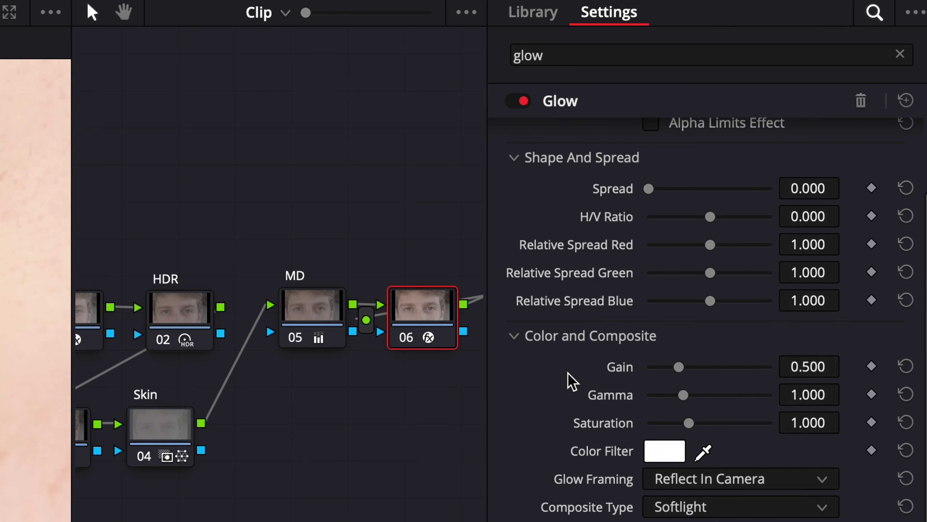
pyautogui.moveTo(679, 366)
pyautogui.mouseDown()
pyautogui.moveTo(655, 368)
pyautogui.moveTo(670, 370)
pyautogui.mouseUp()
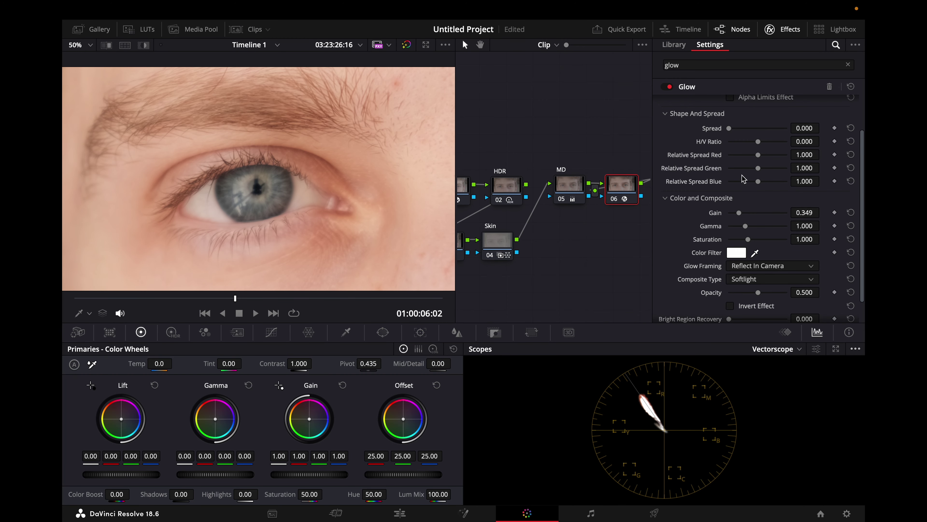
# - Set the Glow shine threshold to about 0.019 and the spread to 0.5
pyautogui.click(804, 125)
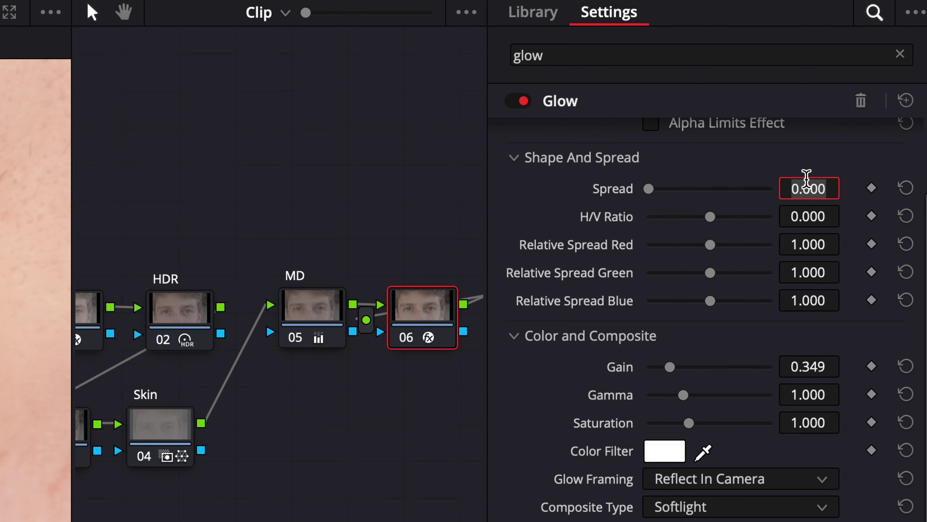
pyautogui.write('0.5')
pyautogui.press('Return')
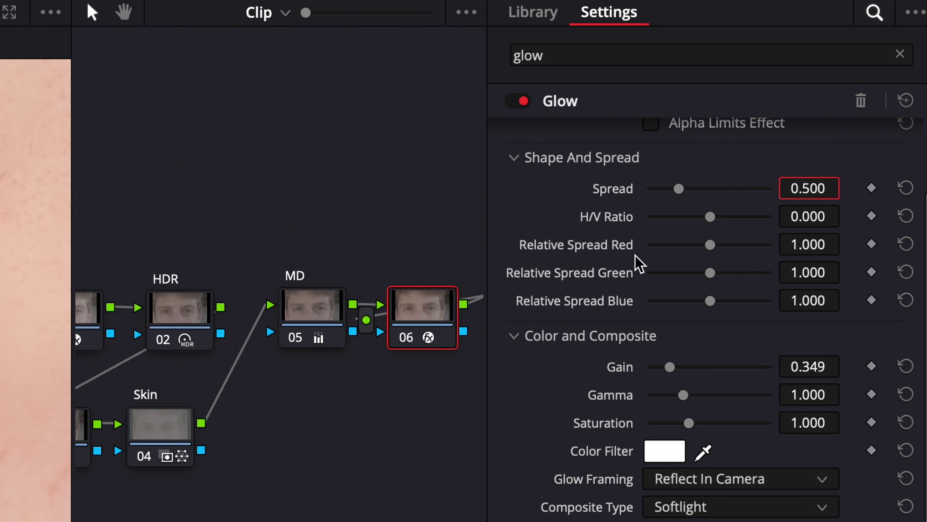
pyautogui.scroll(3, 635, 249)
pyautogui.click(649, 164)
pyautogui.moveTo(650, 163); pyautogui.dragTo(651, 162)
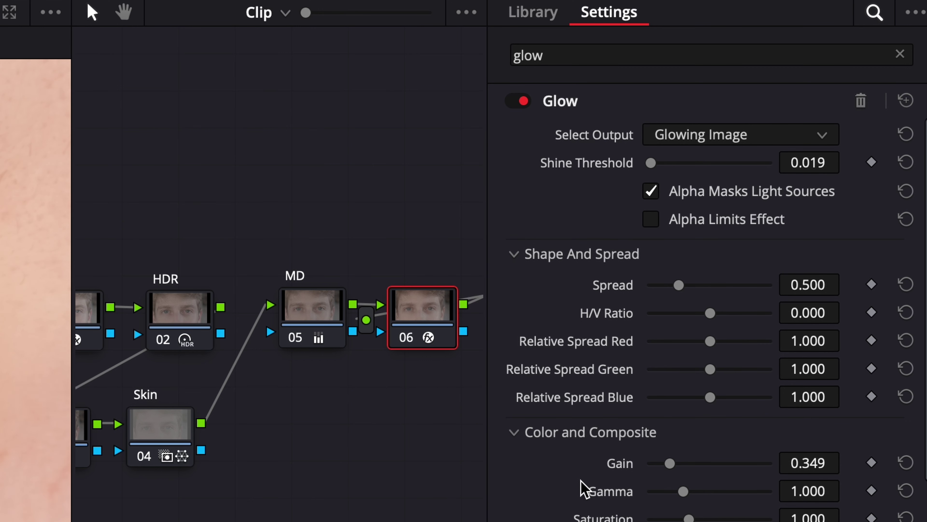
pyautogui.moveTo(672, 286); pyautogui.dragTo(732, 293)
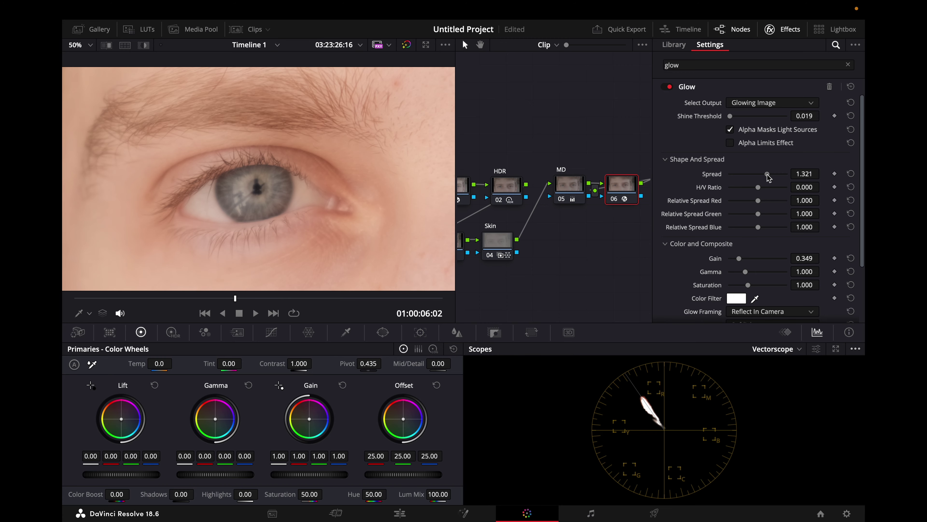
pyautogui.moveTo(768, 178); pyautogui.dragTo(739, 177)
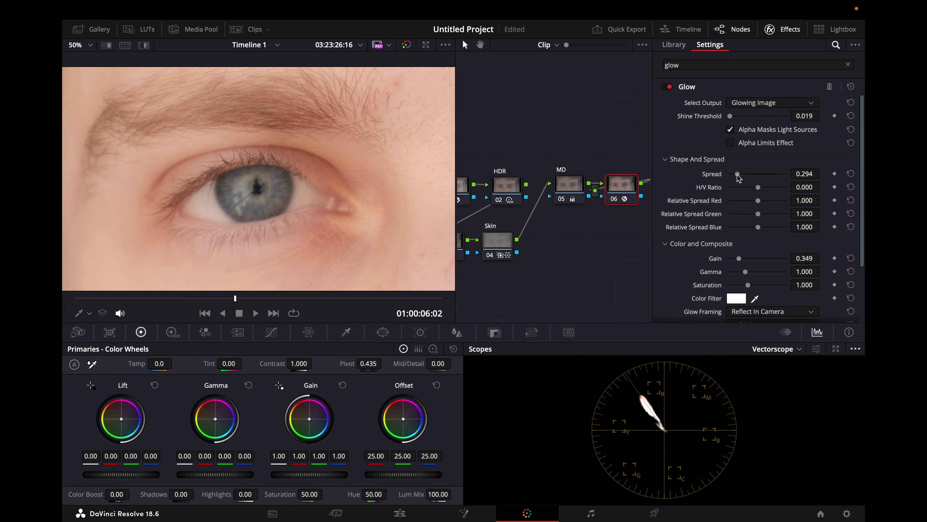
pyautogui.doubleClick(808, 174)
pyautogui.write('.5')
pyautogui.press('Return')
# - Compare the image with and without glow and set the global blend to 0.25
pyautogui.scroll(-1, 766, 219)
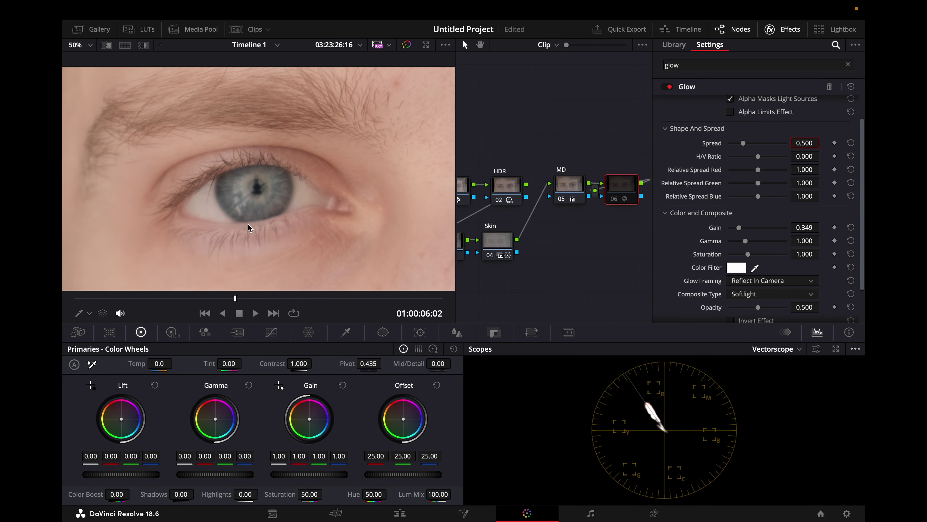
pyautogui.hotkey('ctrl', 'd')
pyautogui.hotkey('ctrl', 'd')
pyautogui.hotkey('ctrl', 'd')
pyautogui.hotkey('ctrl', 'd')
pyautogui.hotkey('ctrl', 'd')
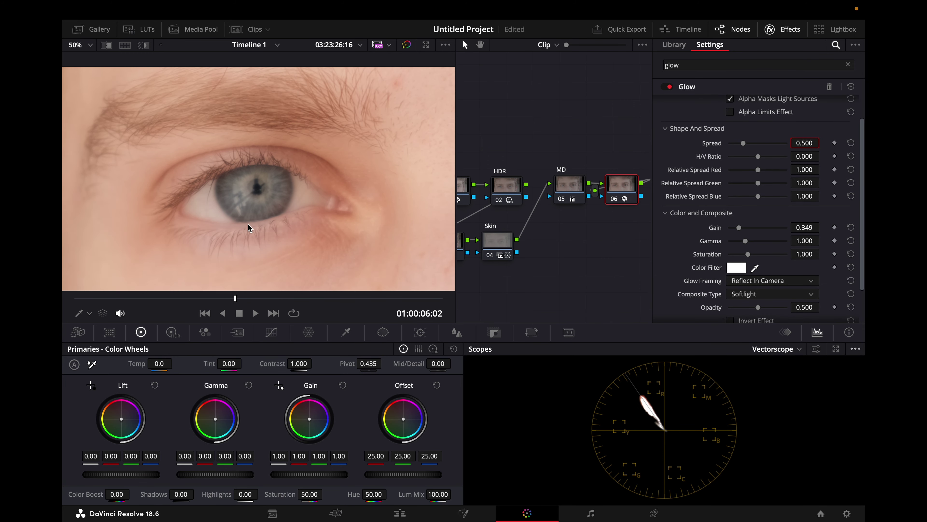
pyautogui.scroll(-1, 697, 253)
pyautogui.scroll(-3, 697, 254)
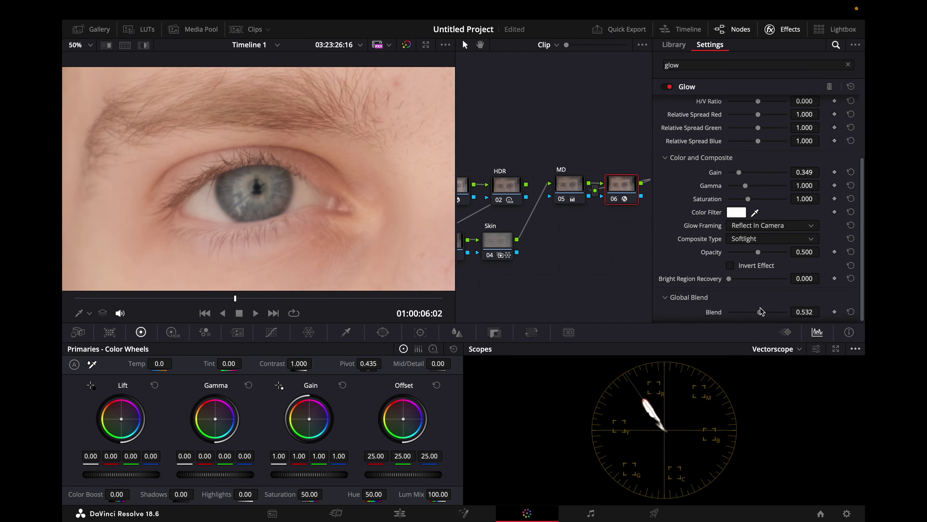
pyautogui.moveTo(762, 311); pyautogui.dragTo(743, 311)
# - Show all nodes and label node 06 'Glow'
pyautogui.click(770, 29)
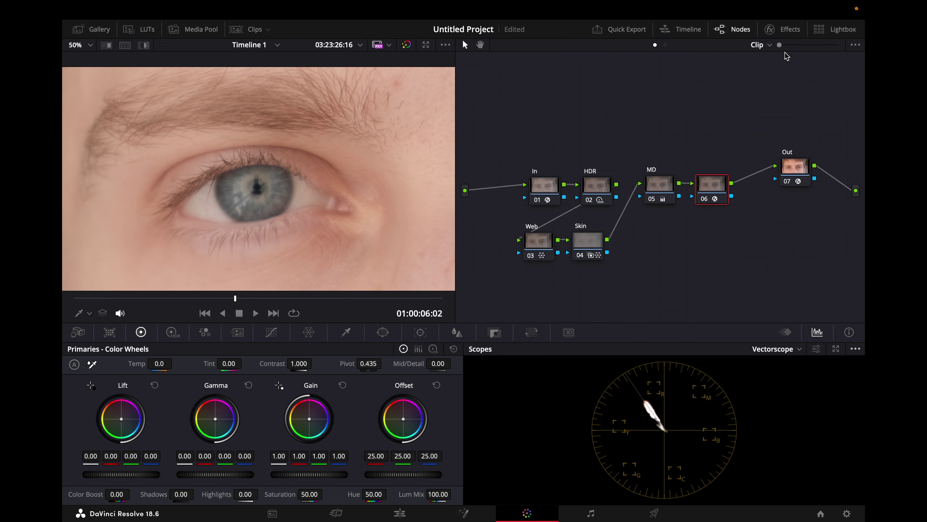
pyautogui.rightClick(712, 188)
pyautogui.click(741, 208)
pyautogui.write('Glow')
pyautogui.press('Return')
# - Select the Web, Skin, MD and Glow nodes and merge them into a compound node
pyautogui.moveTo(705, 141); pyautogui.dragTo(660, 205)
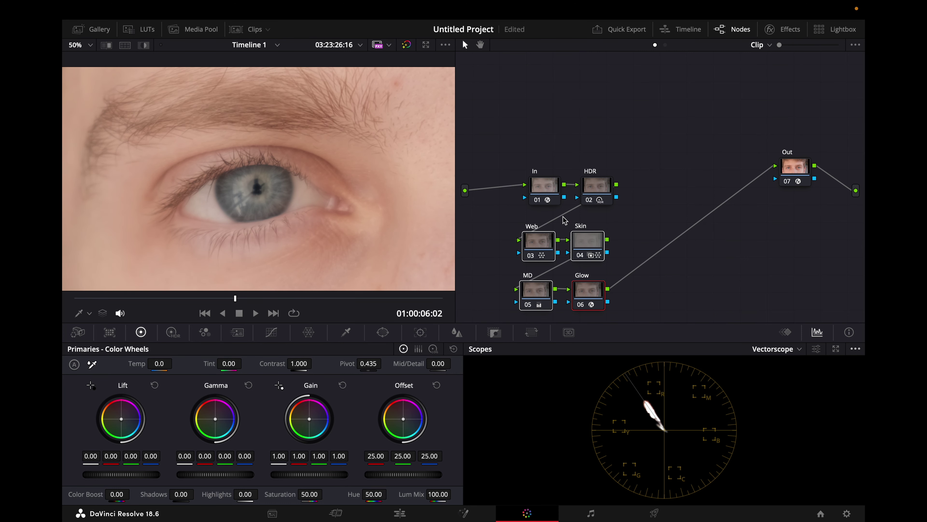
pyautogui.rightClick(587, 250)
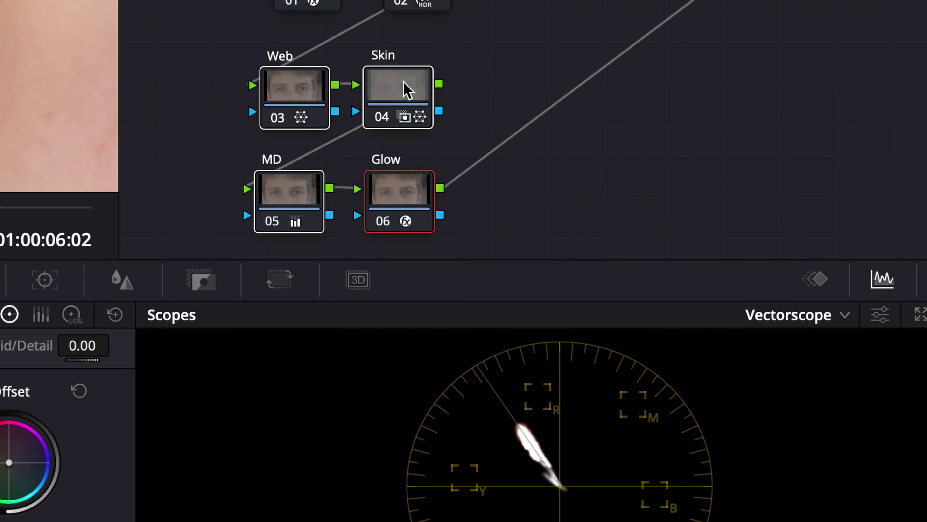
pyautogui.rightClick(591, 242)
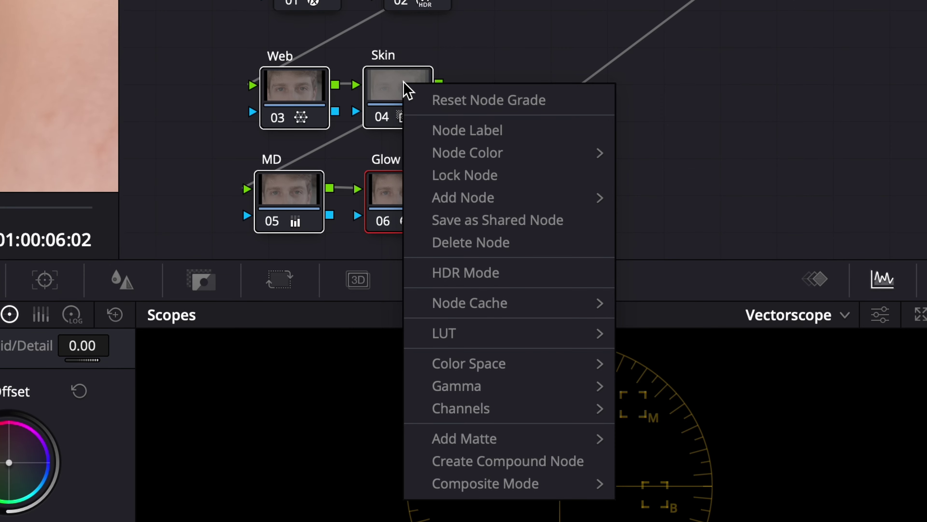
pyautogui.click(491, 462)
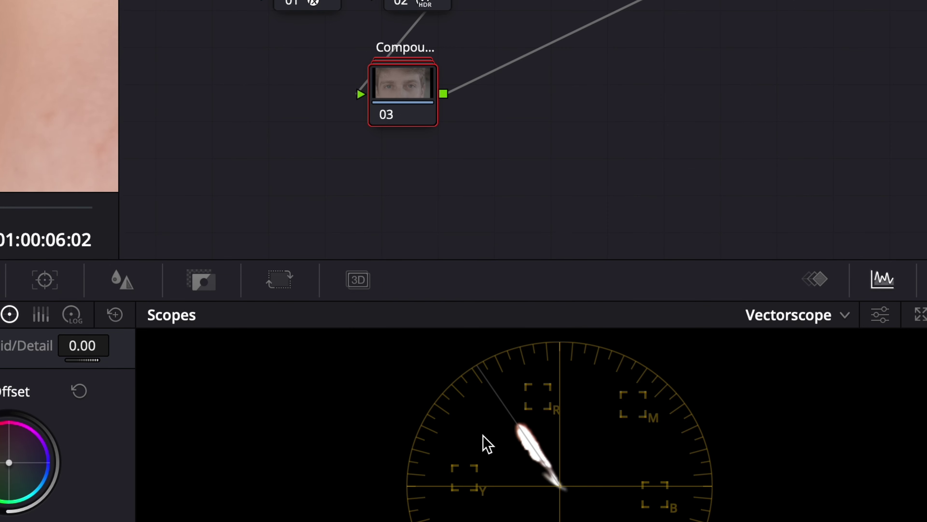
# - Label the compound node 'Skin Tones', link it between HDR and Out, and compare
pyautogui.rightClick(406, 128)
pyautogui.click(438, 220)
pyautogui.write('Sk')
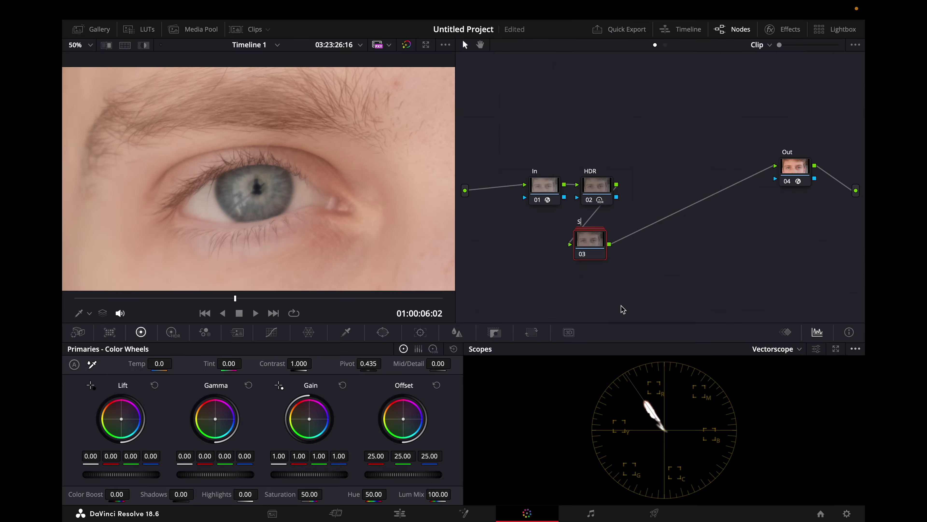
pyautogui.write('in Tones')
pyautogui.moveTo(591, 239); pyautogui.dragTo(653, 184)
pyautogui.hotkey('ctrl', 'd')
pyautogui.hotkey('ctrl', 'd')
pyautogui.hotkey('ctrl', 'd')
pyautogui.hotkey('ctrl', 'd')
pyautogui.hotkey('ctrl', 'd')
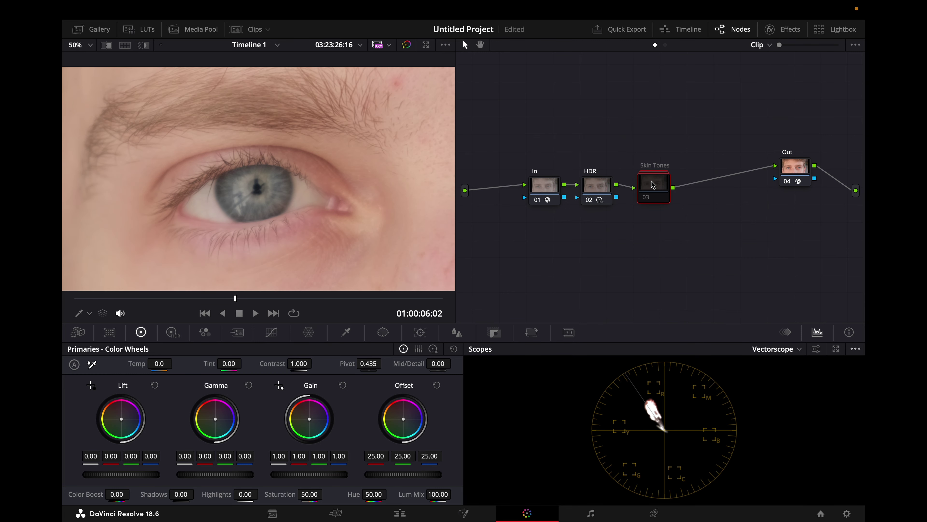
# - Compare Skin Tones on and off, keep it enabled, and save the project
pyautogui.hotkey('ctrl', 'd')
pyautogui.hotkey('ctrl', 'd')
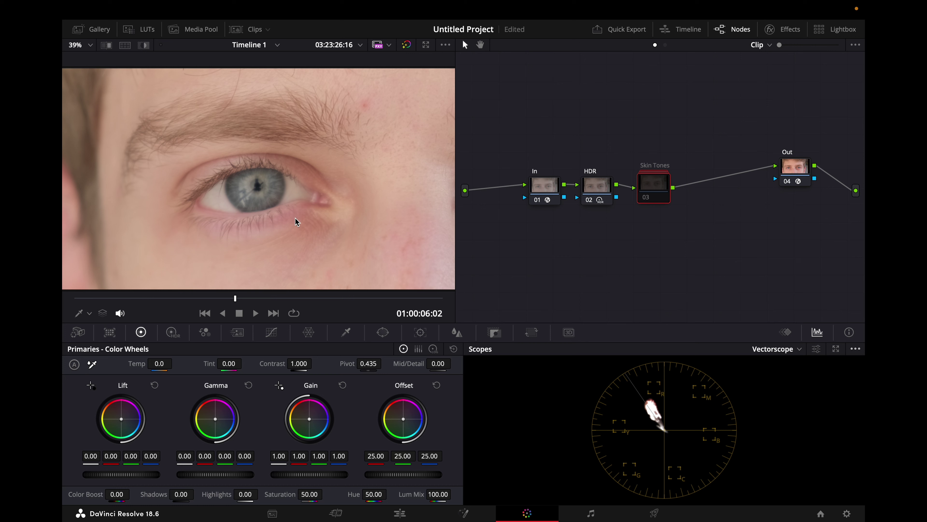
pyautogui.hotkey('ctrl', 'd')
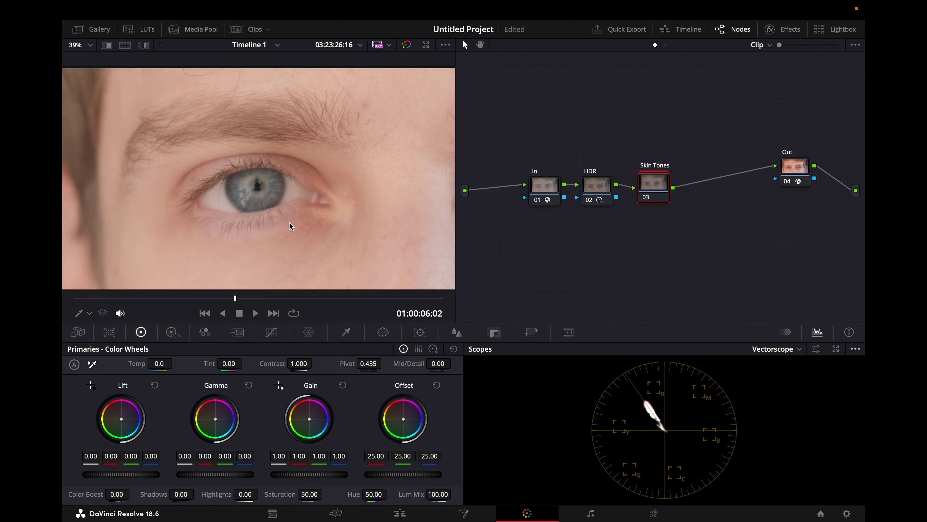
pyautogui.press('super+s')
pyautogui.hotkey('ctrl', 'd')
pyautogui.hotkey('ctrl', 'd')
pyautogui.hotkey('ctrl', 'd')
pyautogui.hotkey('ctrl', 'd')
pyautogui.hotkey('ctrl', 'd')
pyautogui.hotkey('ctrl', 'd')
# - Add a serial node after Skin Tones and set initial Sharpen radius, Level and Coring Softness
pyautogui.hotkey('alt', 's')
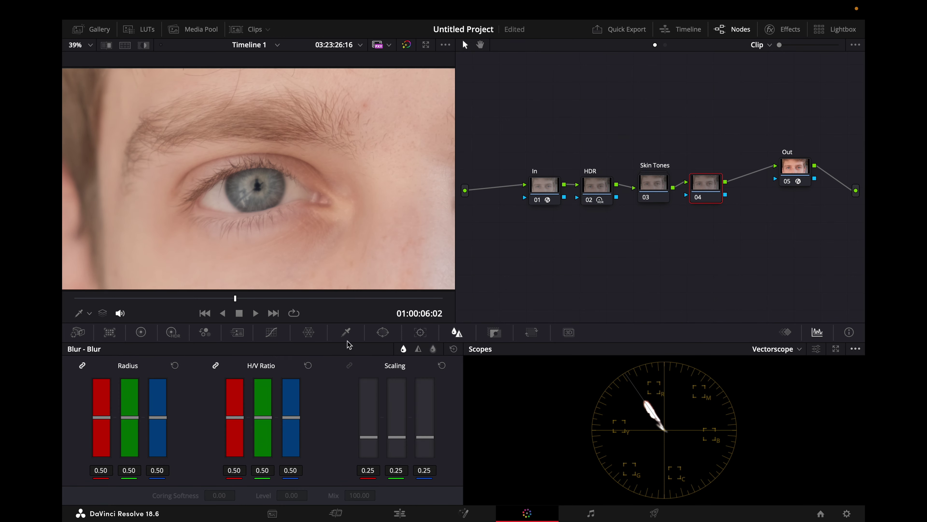
pyautogui.click(418, 348)
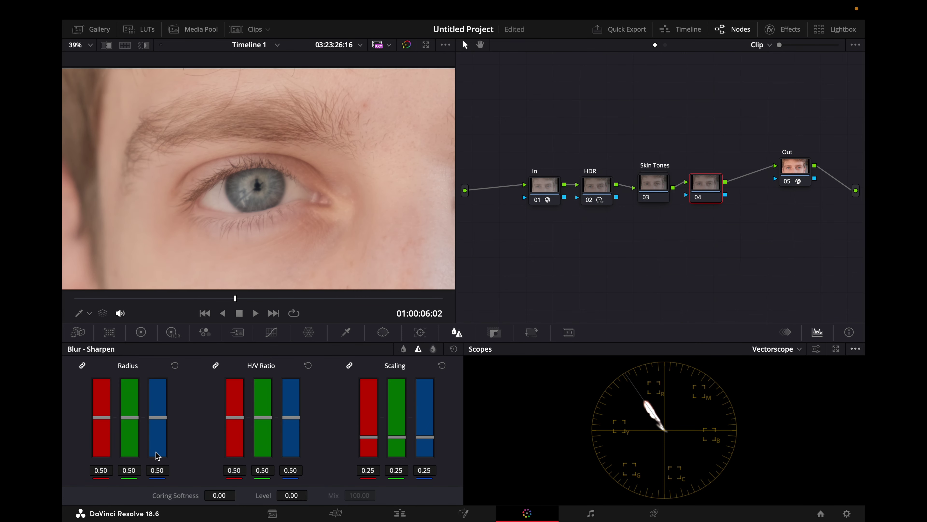
pyautogui.moveTo(161, 423); pyautogui.dragTo(164, 482)
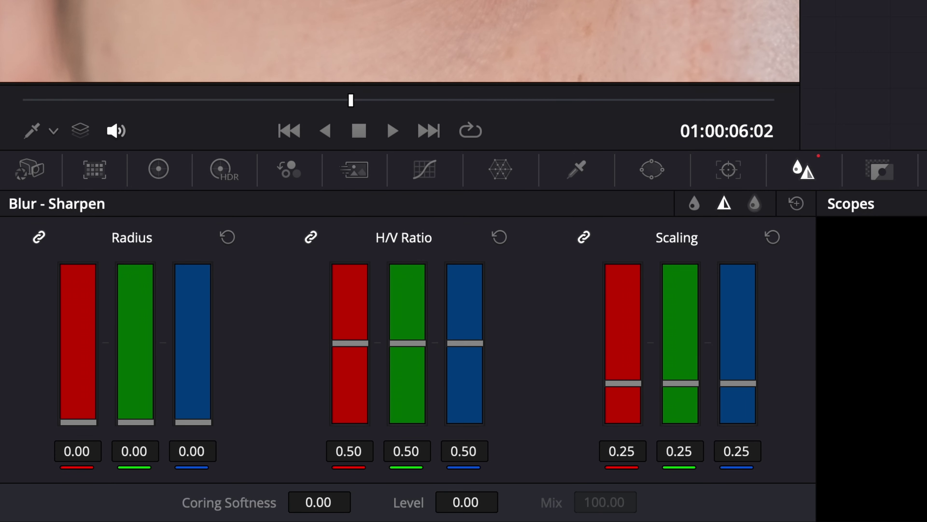
pyautogui.moveTo(399, 501)
pyautogui.mouseDown()
pyautogui.moveTo(416, 501)
pyautogui.moveTo(398, 501)
pyautogui.mouseUp()
pyautogui.moveTo(286, 508); pyautogui.dragTo(321, 501)
pyautogui.moveTo(318, 505); pyautogui.dragTo(317, 504)
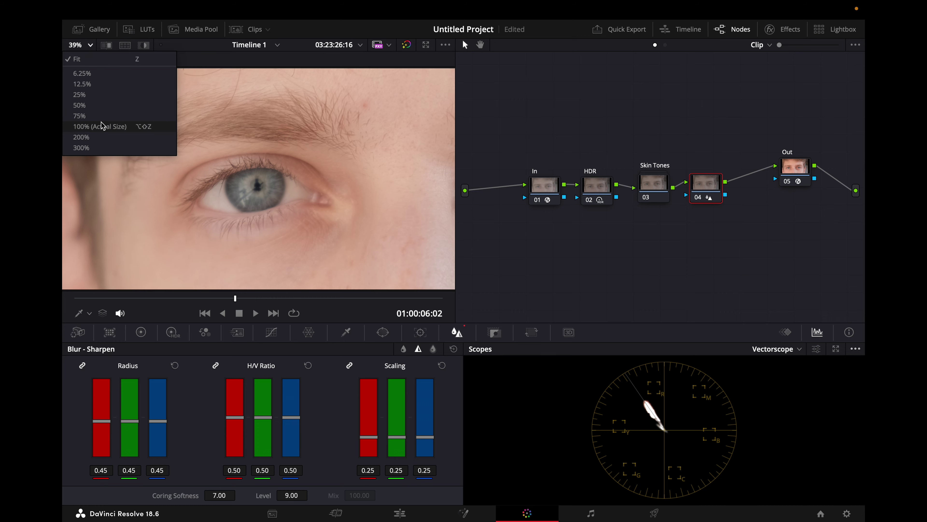
# - At 100% zoom, reset the sharpen radius and Level, raise Level to sharpen edges, and compare
pyautogui.click(103, 124)
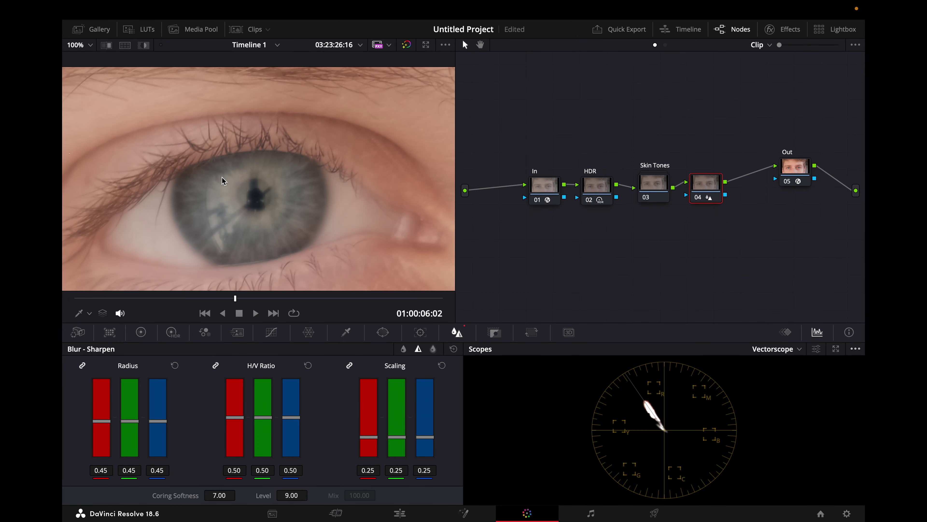
pyautogui.click(175, 366)
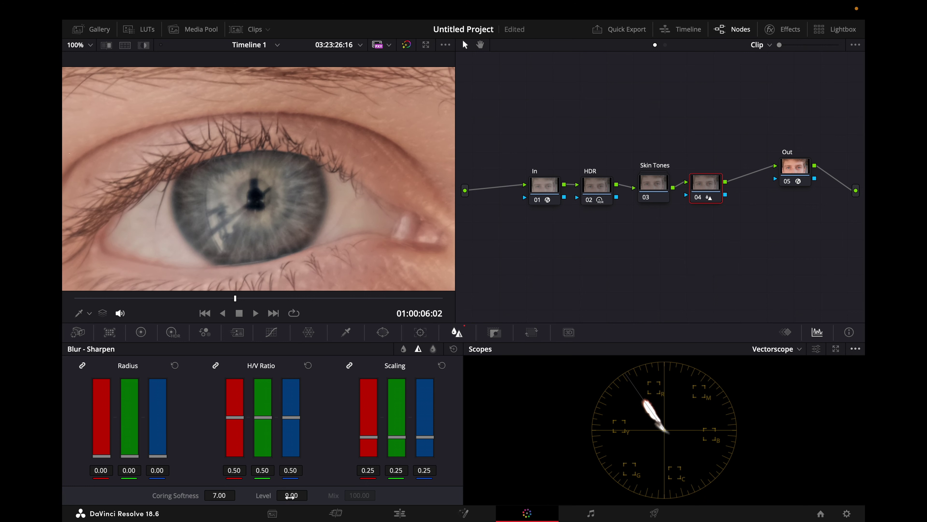
pyautogui.doubleClick(292, 495)
pyautogui.moveTo(291, 496); pyautogui.dragTo(308, 495)
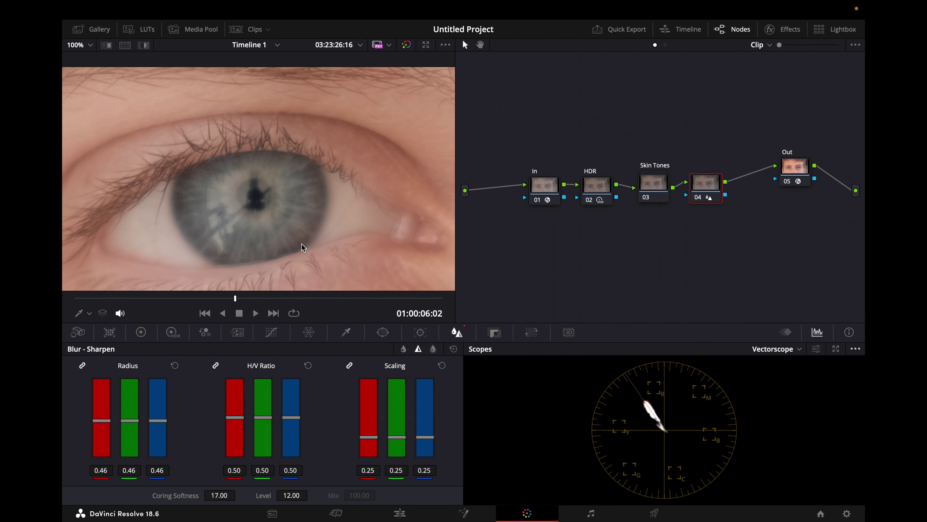
pyautogui.scroll(-1, 302, 248)
pyautogui.hotkey('ctrl', 'd')
pyautogui.hotkey('ctrl', 'd')
pyautogui.hotkey('ctrl', 'd')
pyautogui.hotkey('ctrl', 'd')
pyautogui.hotkey('ctrl', 'd')
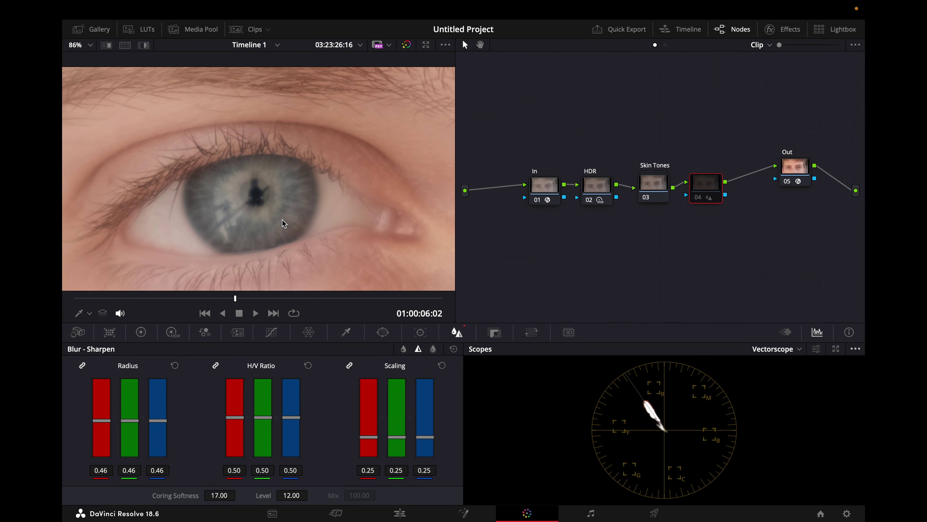
pyautogui.hotkey('ctrl', 'd')
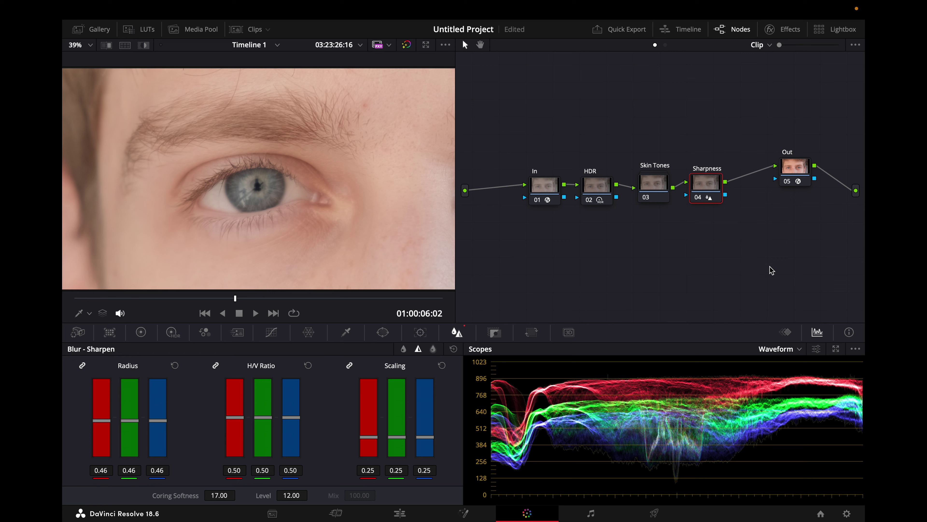
# - Switch the scope to the Vectorscope and move Out next to Sharpness
pyautogui.click(792, 349)
pyautogui.click(790, 387)
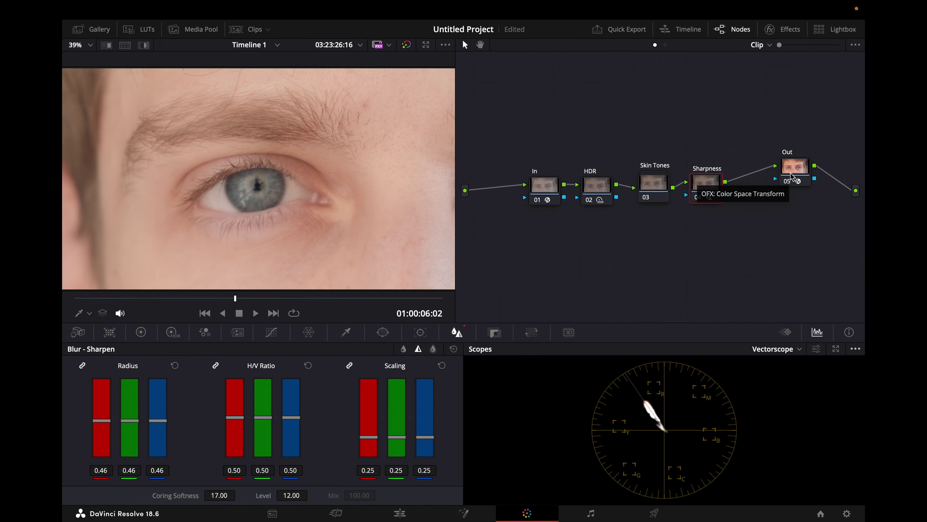
pyautogui.moveTo(790, 173); pyautogui.dragTo(766, 180)
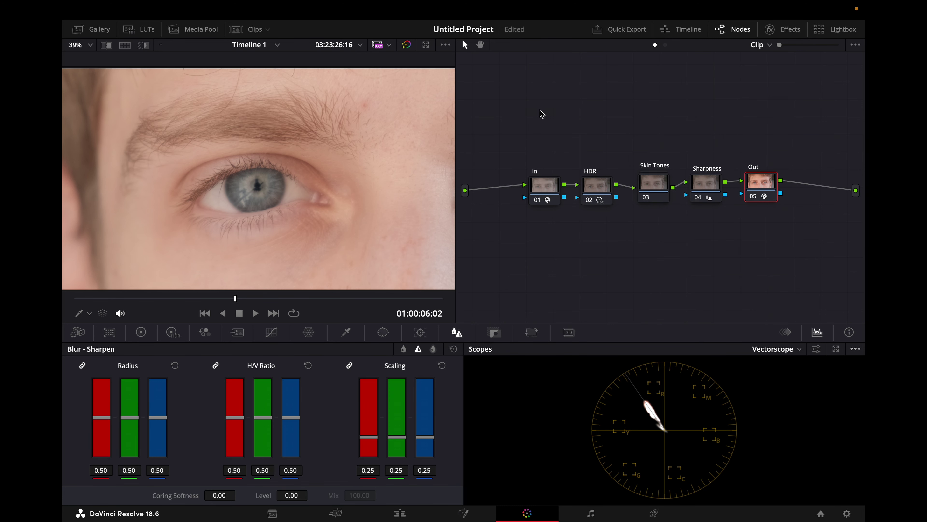
# - Grab still 1.1.1 into the Stills 1 album, close the Gallery, and disable Sharpness
pyautogui.hotkey('ctrl', 'shift', 'g')
pyautogui.click(103, 63)
pyautogui.rightClick(457, 173)
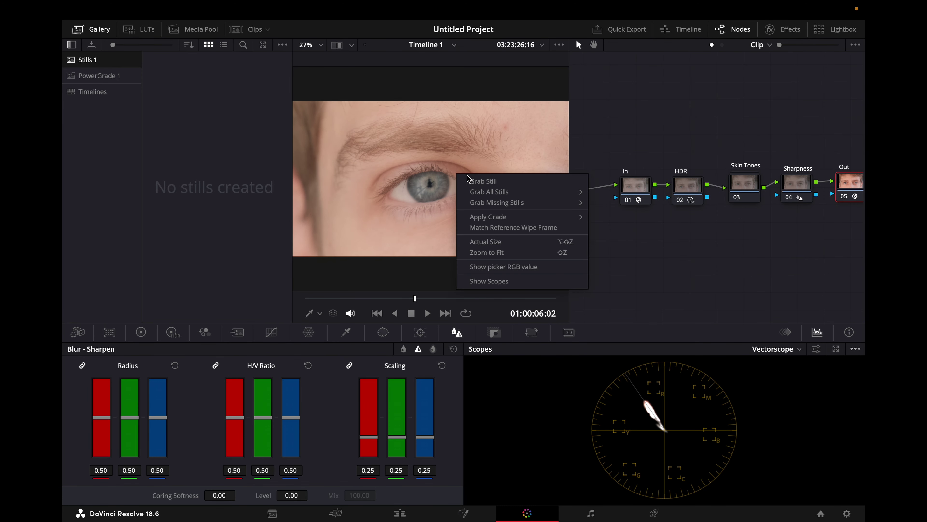
pyautogui.click(474, 181)
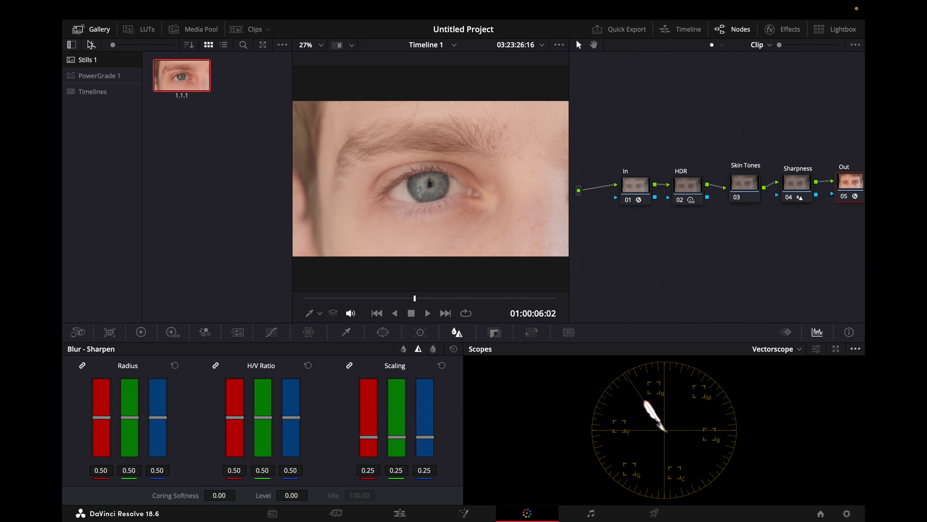
pyautogui.click(96, 30)
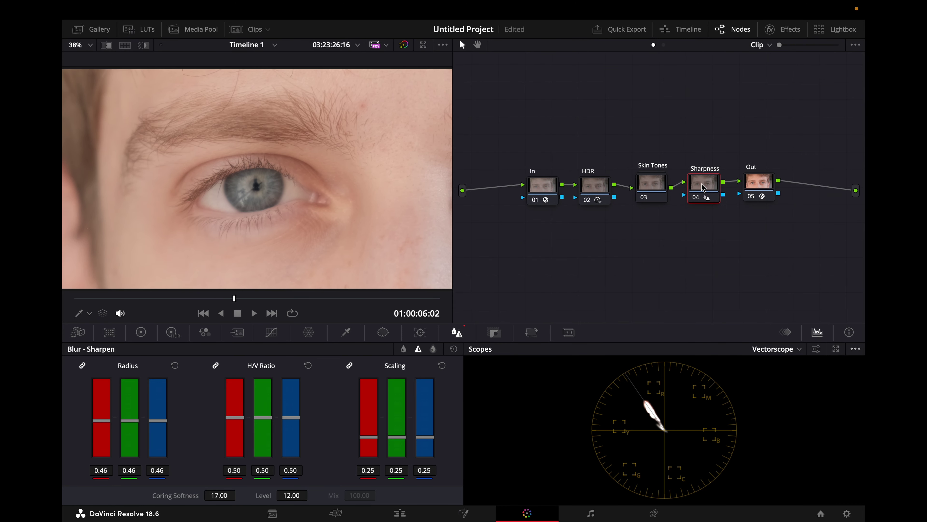
pyautogui.hotkey('ctrl', 'd')
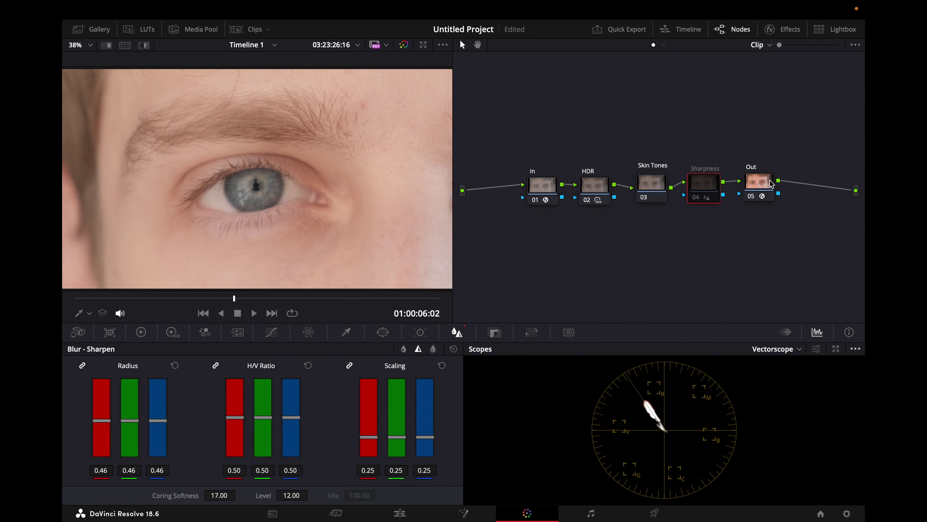
# - Set the Out node's Color Space Transform output gamma to Cineon Film Log
pyautogui.click(761, 182)
pyautogui.click(786, 30)
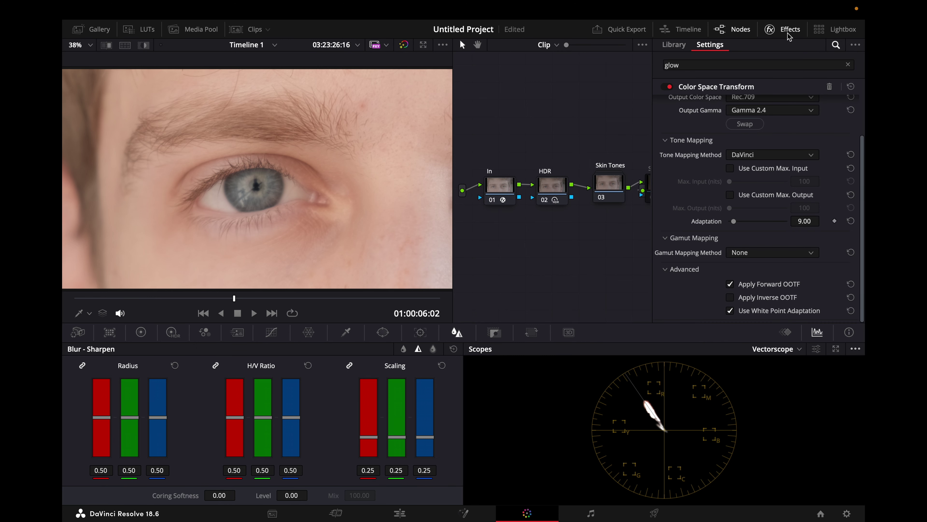
pyautogui.scroll(3, 766, 128)
pyautogui.click(766, 158)
pyautogui.click(757, 208)
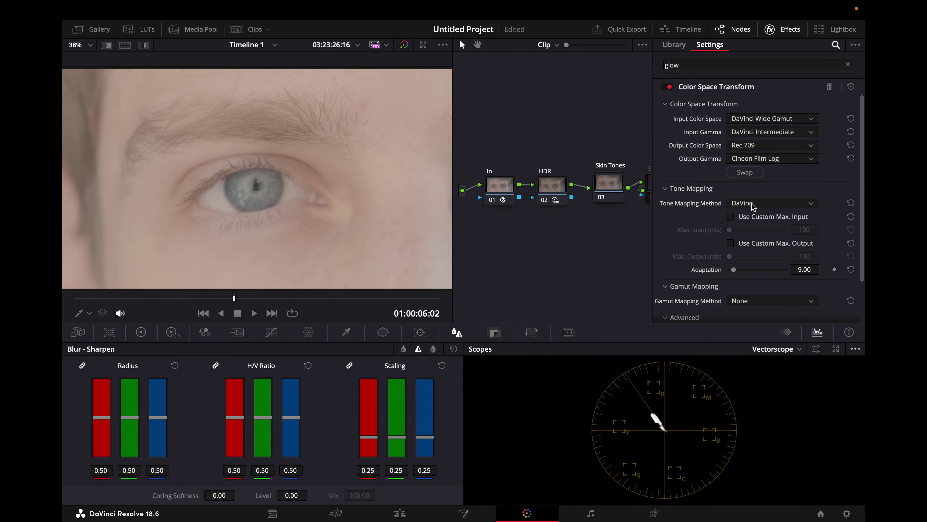
# - Bring up the tone mapping and gamut mapping method choices in the transform settings
pyautogui.click(754, 203)
pyautogui.scroll(-1, 754, 220)
pyautogui.click(748, 254)
# - Pick Saturation Compression gamut mapping, add a Rec709 Kodak 2383 D65 LUT node after Out, then show Waveform
pyautogui.click(747, 280)
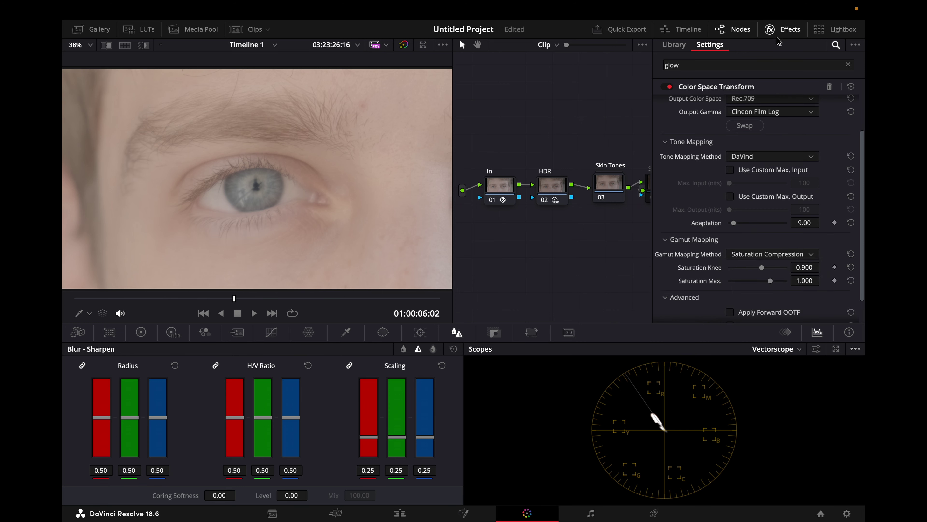
pyautogui.click(781, 29)
pyautogui.rightClick(807, 186)
pyautogui.moveTo(803, 310)
pyautogui.moveTo(683, 377)
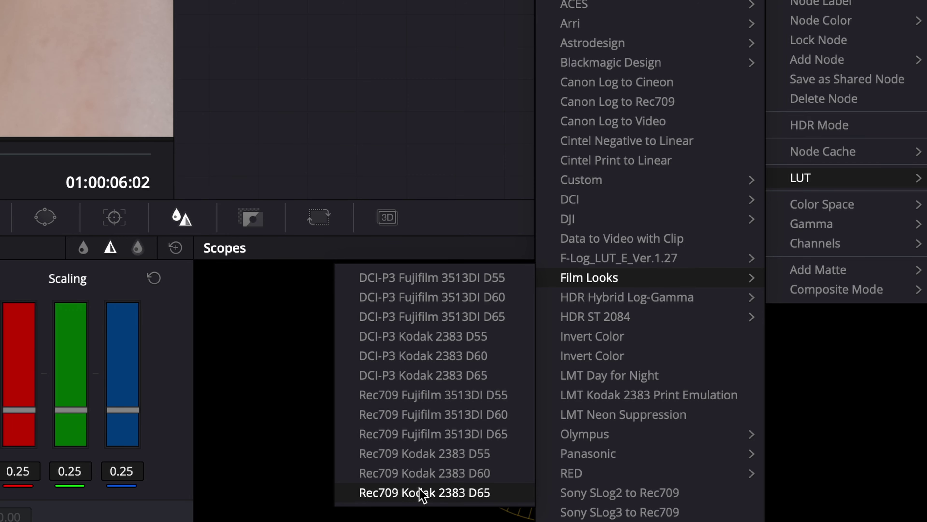
pyautogui.click(423, 492)
pyautogui.click(423, 493)
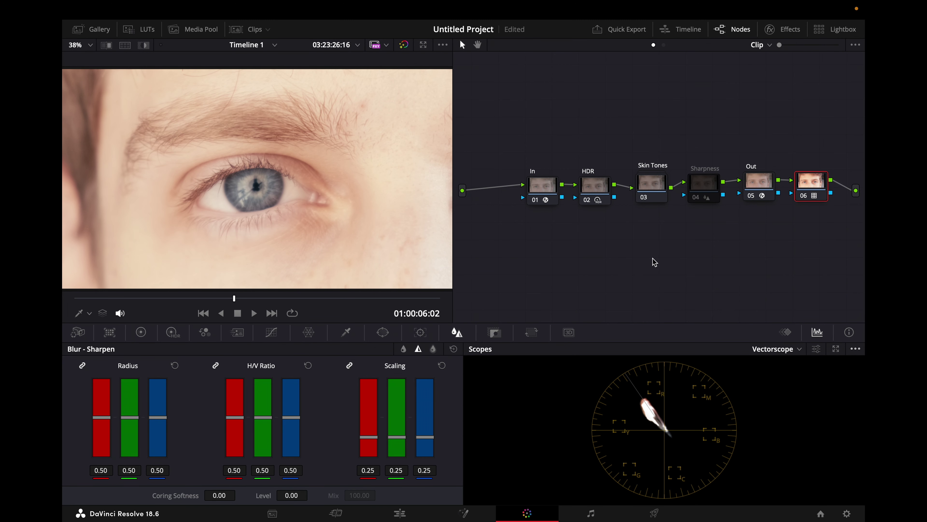
pyautogui.click(776, 348)
pyautogui.click(783, 380)
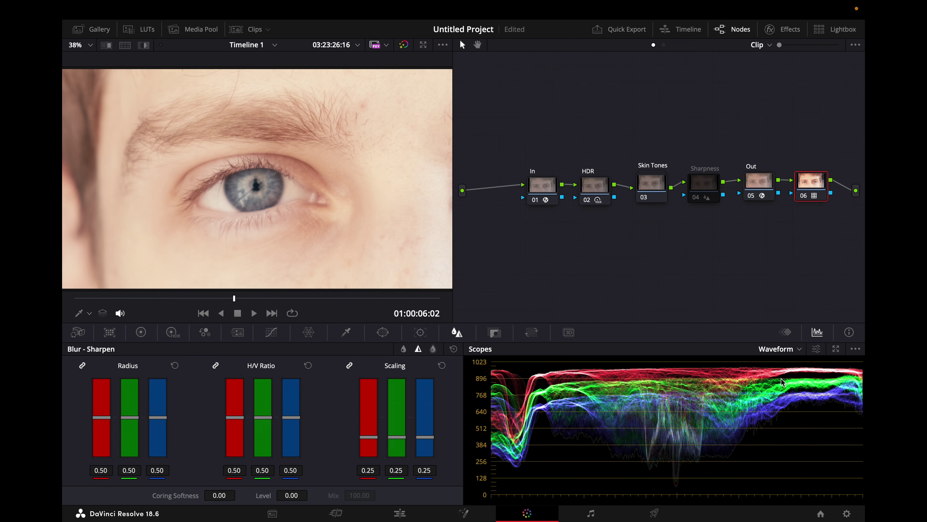
# - Lower the HDR node's global exposure to about -1.80 and return the scope to vectorscope
pyautogui.click(593, 188)
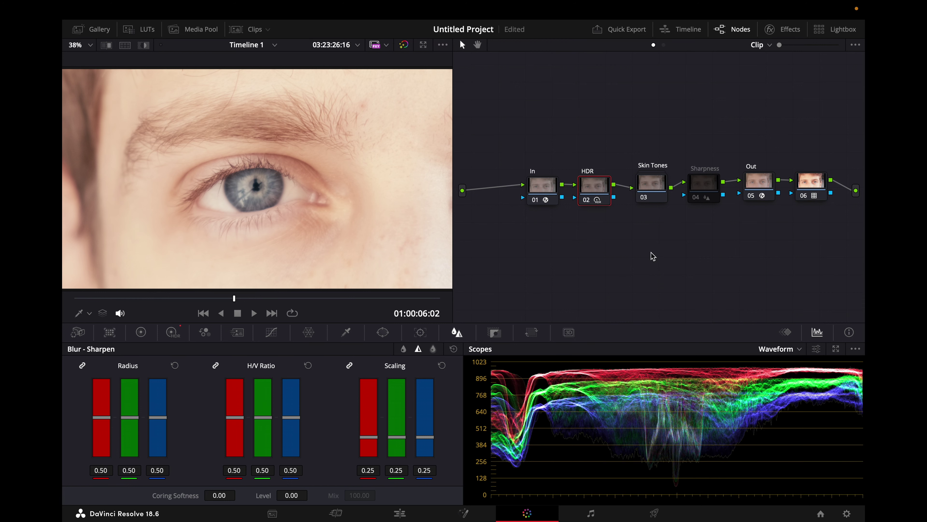
pyautogui.click(173, 331)
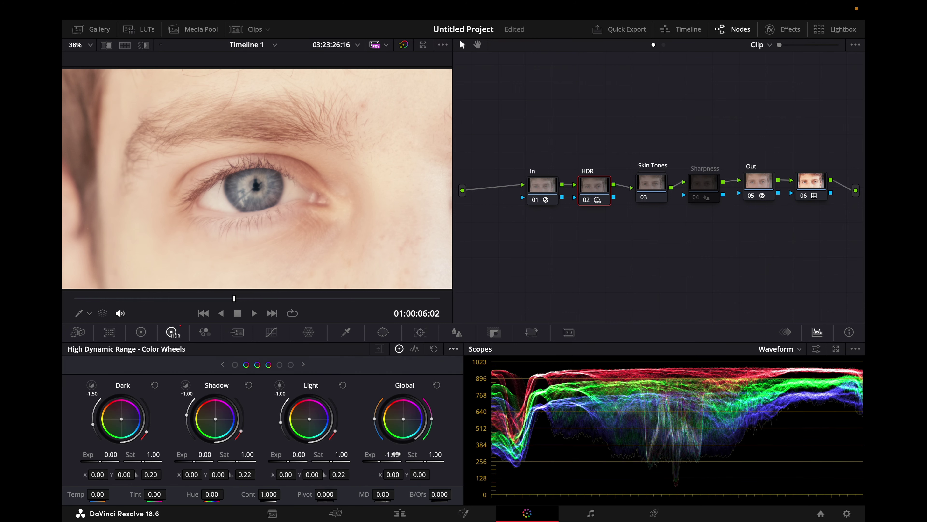
pyautogui.moveTo(392, 454); pyautogui.dragTo(372, 454)
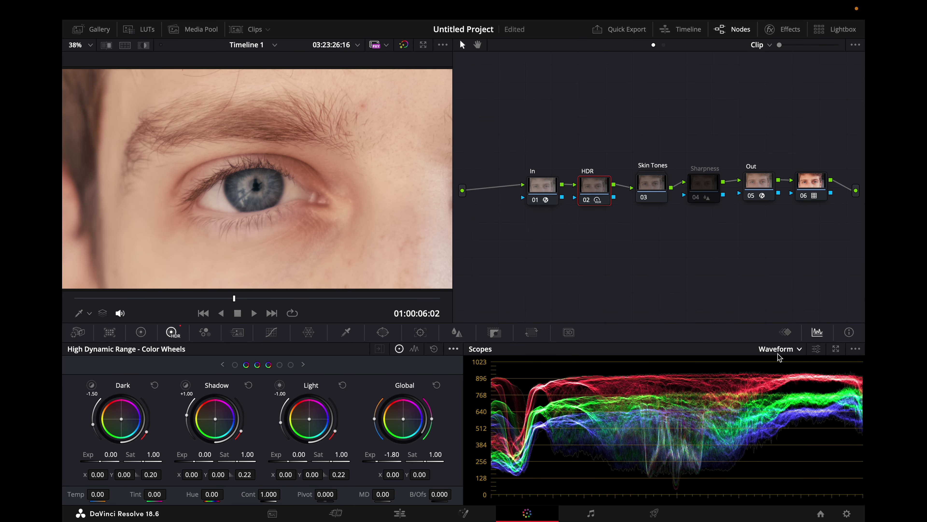
pyautogui.click(779, 354)
pyautogui.click(781, 385)
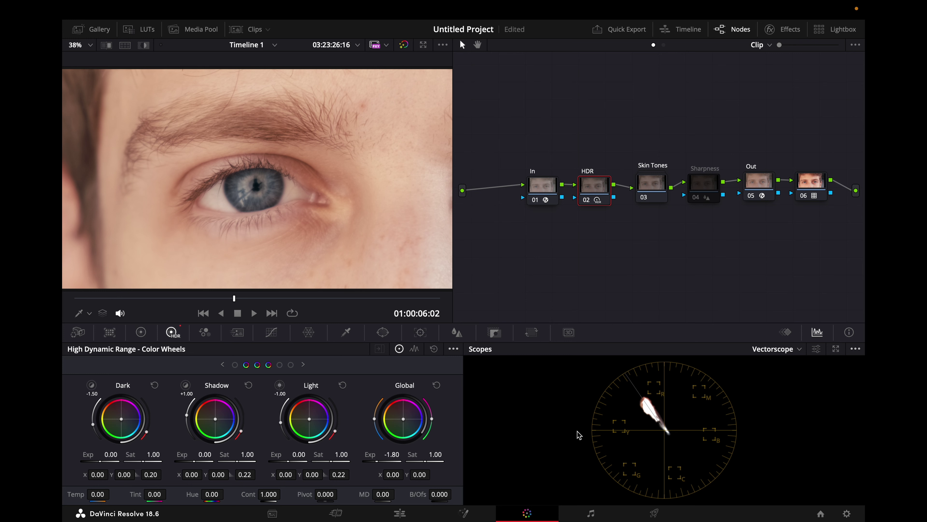
# - Bypass the Skin Tones node to compare, then go back to the HDR node
pyautogui.click(652, 188)
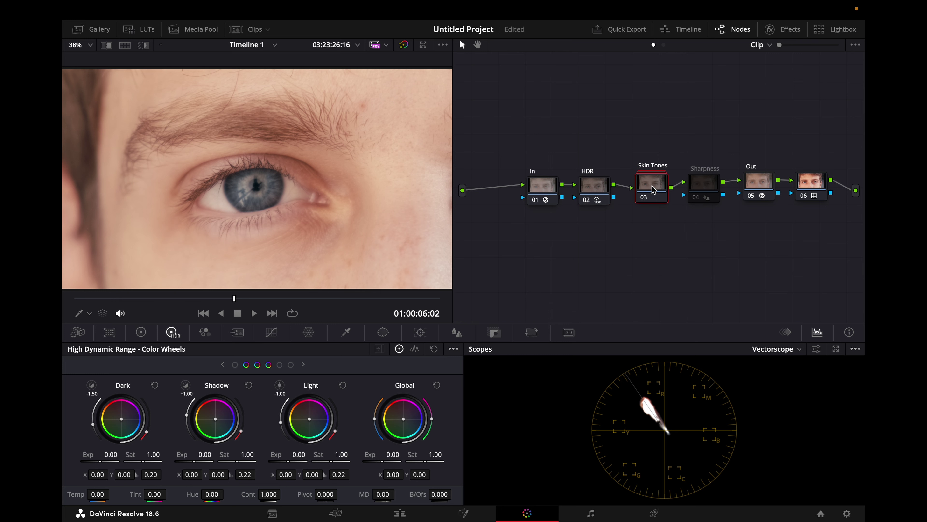
pyautogui.hotkey('ctrl', 'd')
pyautogui.hotkey('ctrl', 'd')
pyautogui.click(591, 189)
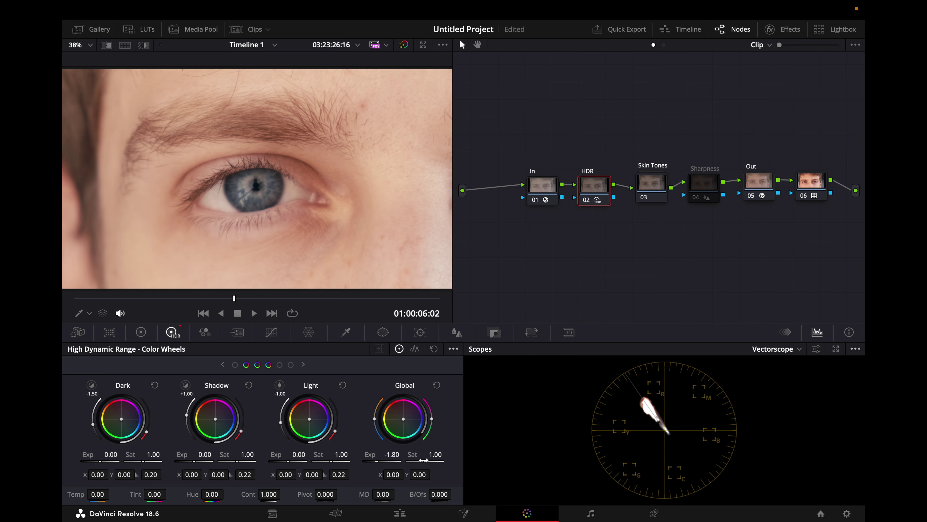
# - Raise HDR global saturation slightly and cool it to Temp -1000, Tint -10
pyautogui.moveTo(424, 459); pyautogui.dragTo(426, 460)
pyautogui.moveTo(375, 423); pyautogui.dragTo(375, 425)
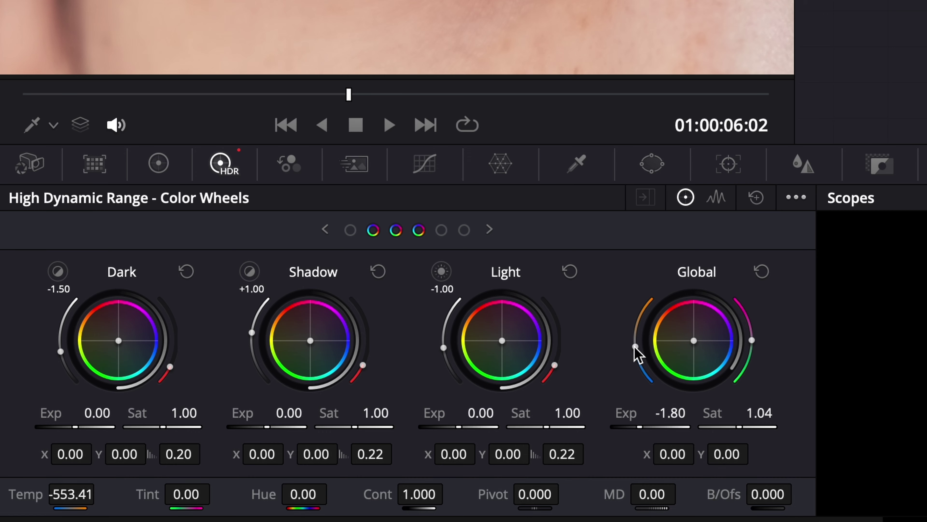
pyautogui.moveTo(637, 352); pyautogui.dragTo(635, 357)
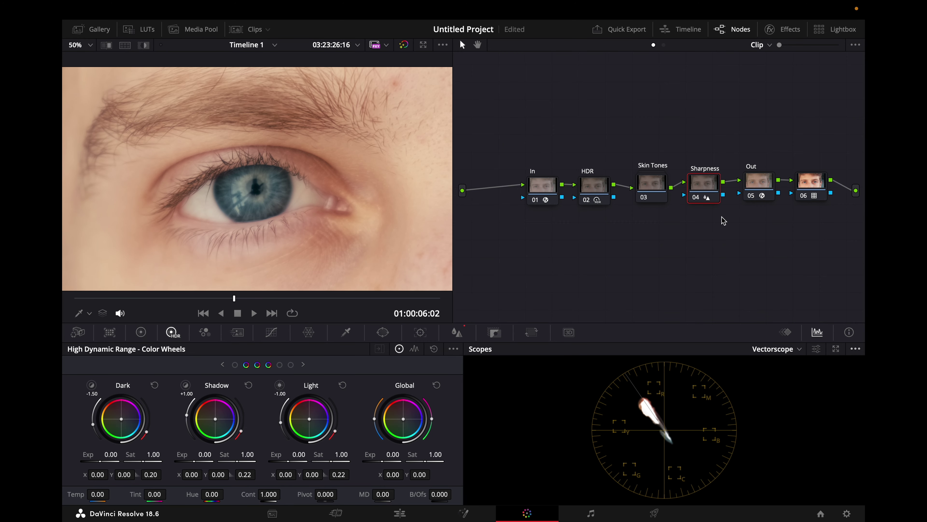
# - Set the Out node's output gamma to Gamma 2.4
pyautogui.press("shift+'")
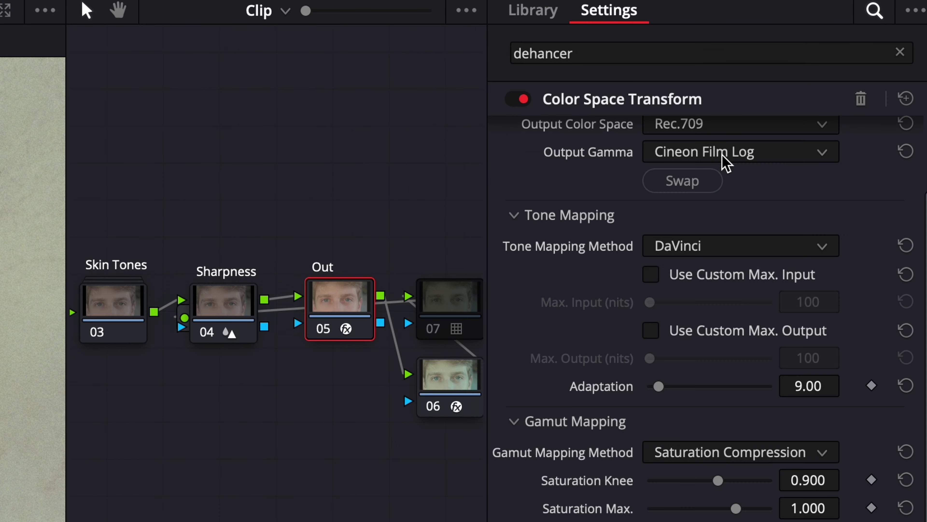
pyautogui.click(722, 155)
pyautogui.scroll(5, 710, 238)
pyautogui.scroll(-8, 709, 238)
pyautogui.click(721, 379)
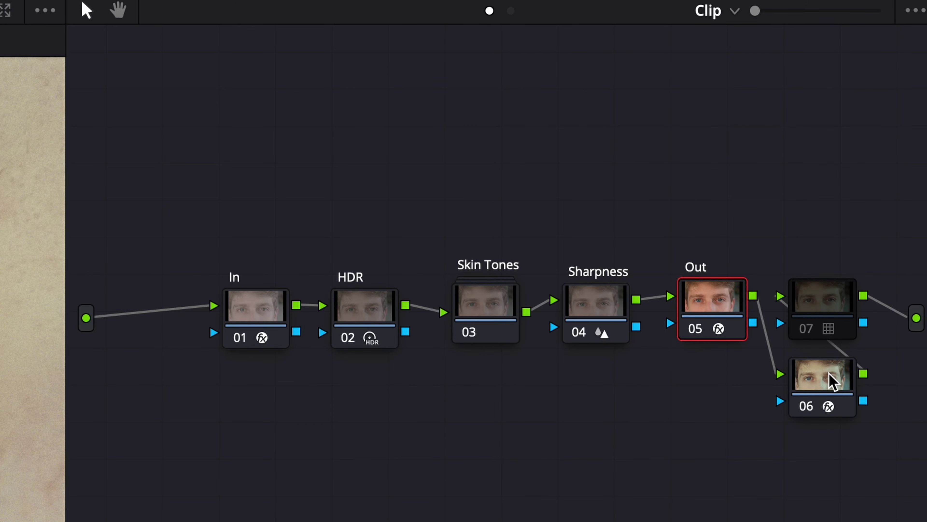
# - Turn off the Film stage in Dehancer Pro on node 06
pyautogui.click(832, 380)
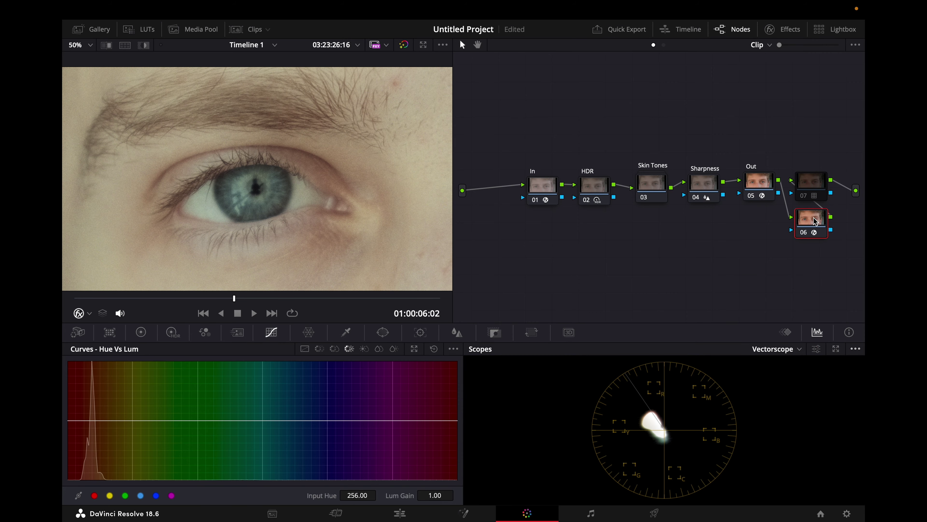
pyautogui.click(783, 28)
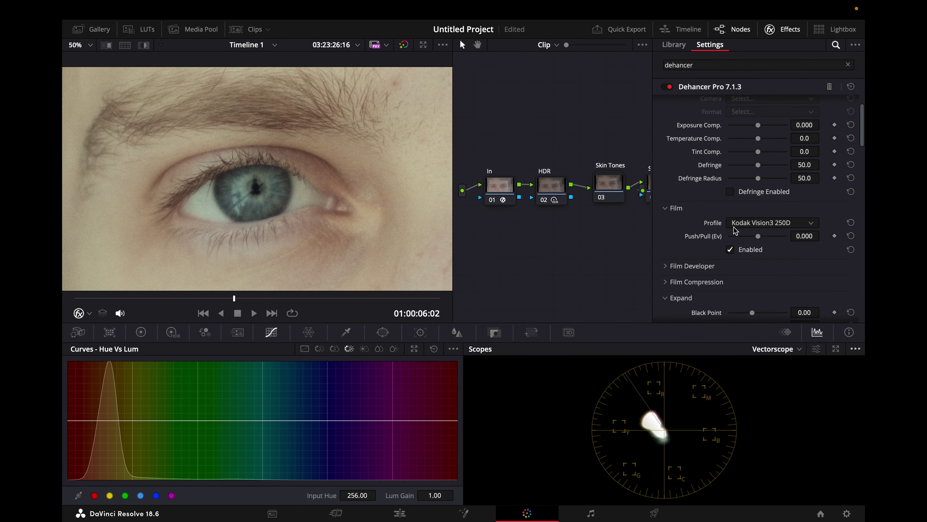
pyautogui.scroll(-2, 727, 232)
pyautogui.click(730, 233)
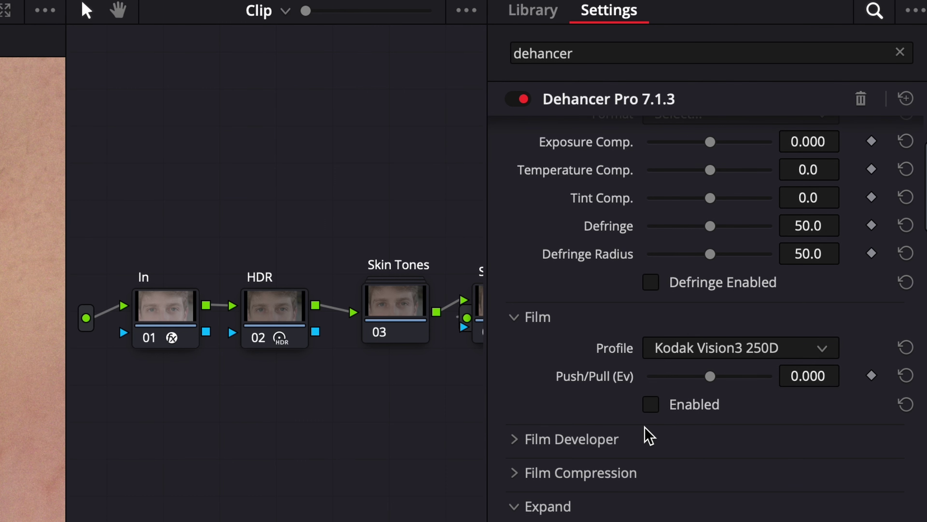
pyautogui.scroll(-3, 649, 434)
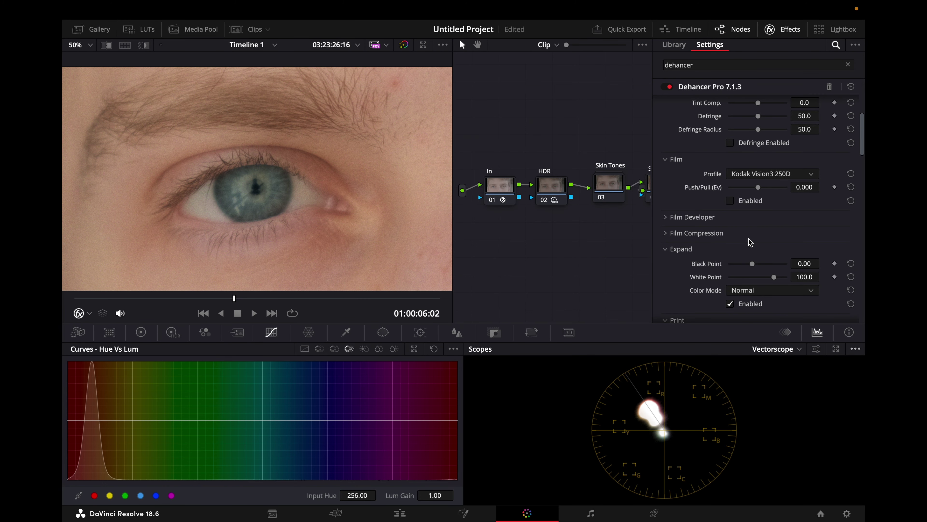
pyautogui.scroll(-5, 750, 242)
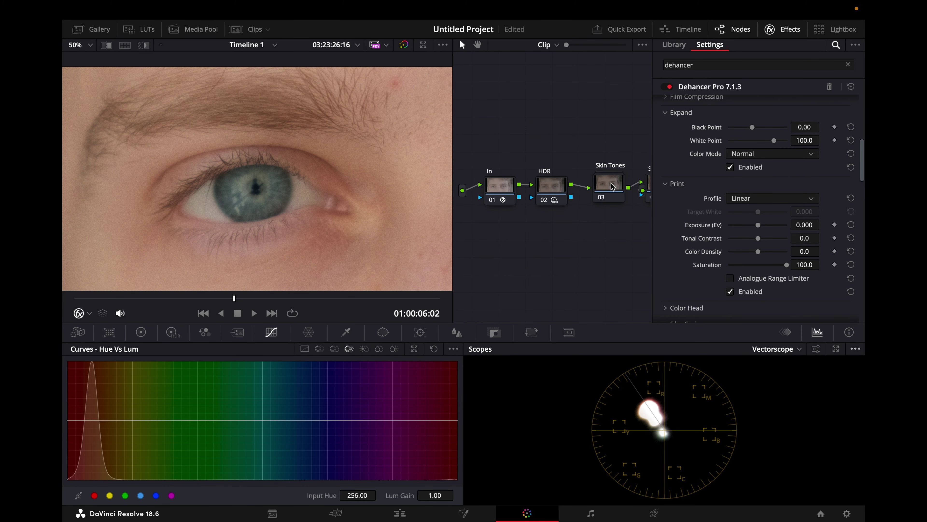
pyautogui.hotkey('shift', ';')
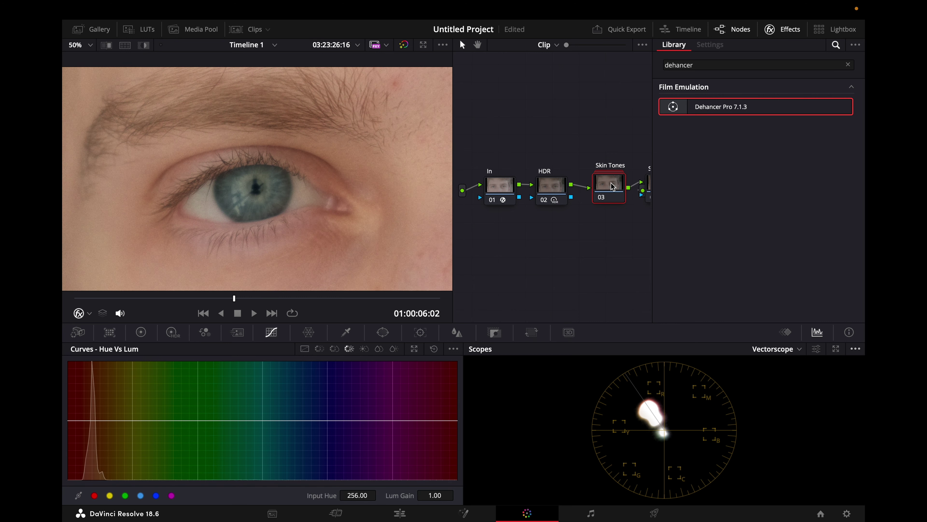
# - Tweak Dehancer's print exposure and tonal contrast, settling print colour density at 13.8
pyautogui.click(799, 32)
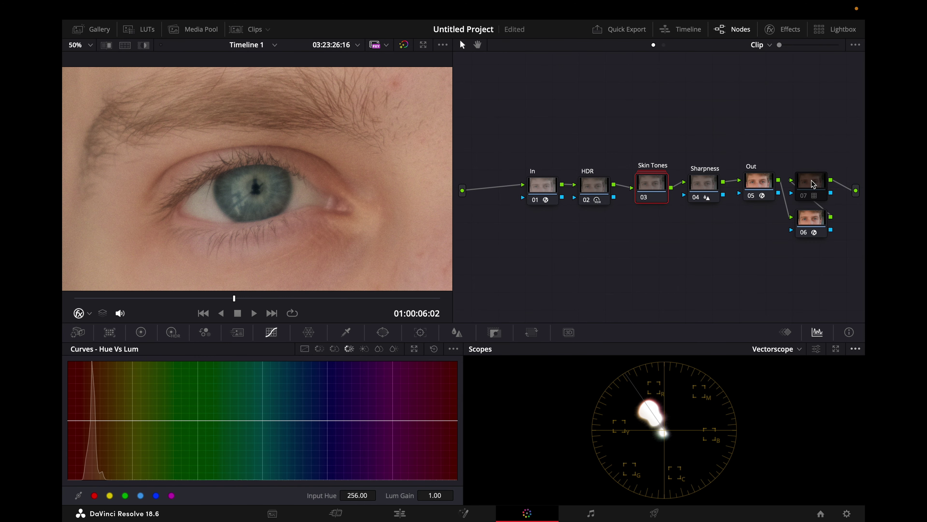
pyautogui.click(810, 223)
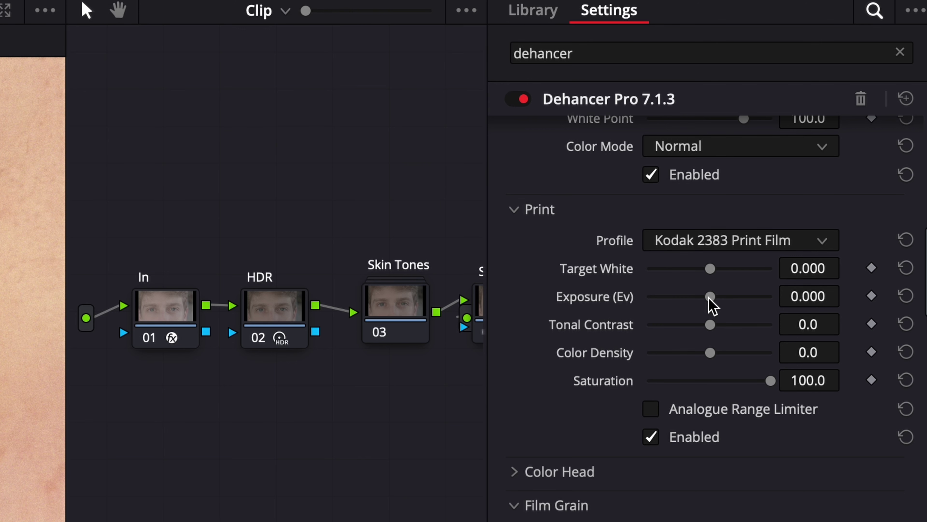
pyautogui.moveTo(758, 181); pyautogui.dragTo(759, 181)
pyautogui.moveTo(711, 299); pyautogui.dragTo(716, 297)
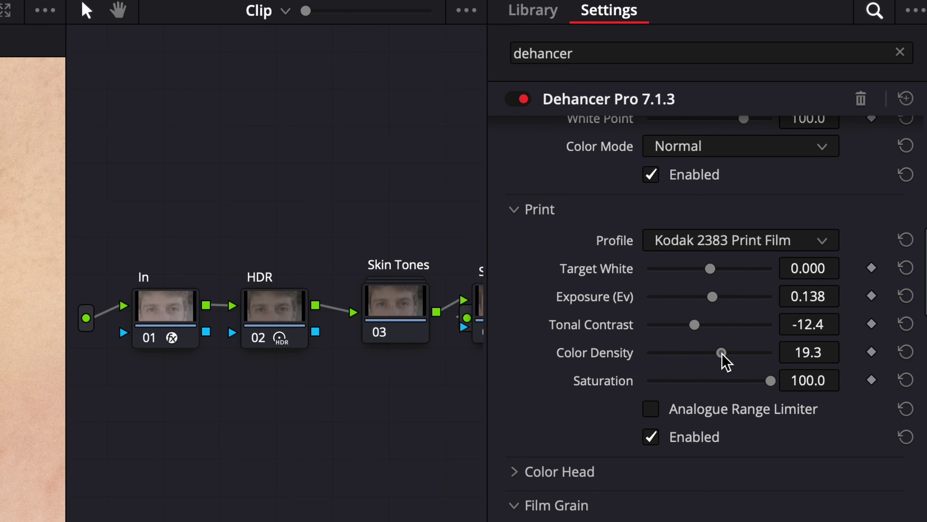
pyautogui.moveTo(722, 355)
pyautogui.mouseDown()
pyautogui.moveTo(844, 356)
pyautogui.moveTo(710, 359)
pyautogui.mouseUp()
pyautogui.scroll(10, 577, 267)
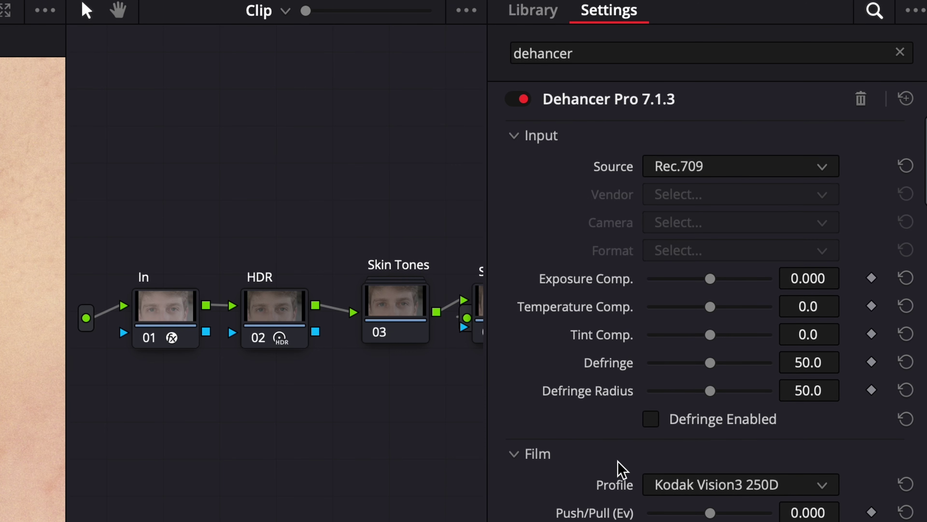
pyautogui.scroll(-3, 619, 457)
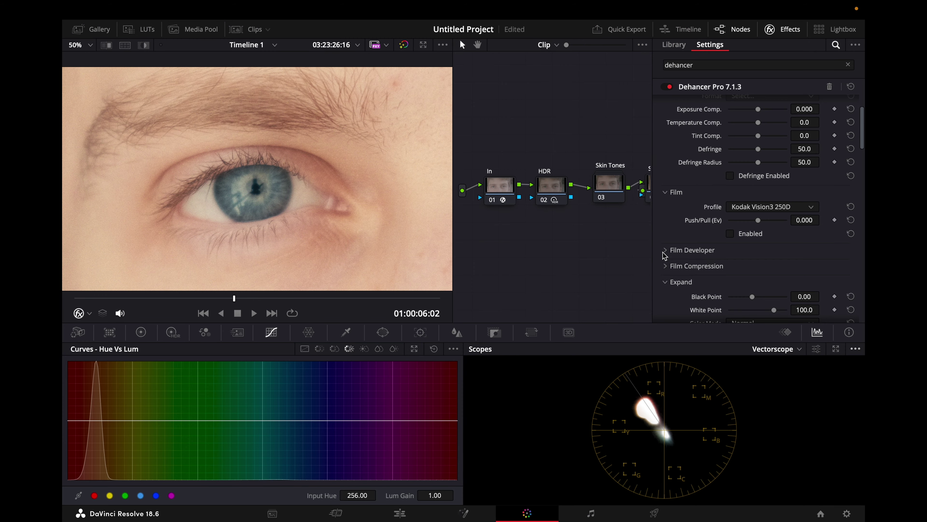
# - Enable Film Developer Color Boost and set the film grain profile to 35 mm ISO 50
pyautogui.click(664, 251)
pyautogui.scroll(-2, 726, 281)
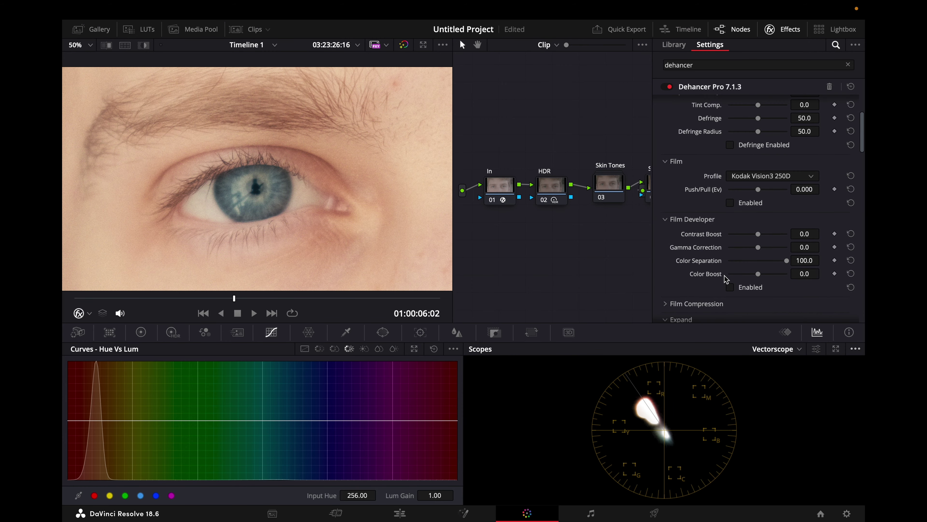
pyautogui.moveTo(762, 274); pyautogui.dragTo(766, 277)
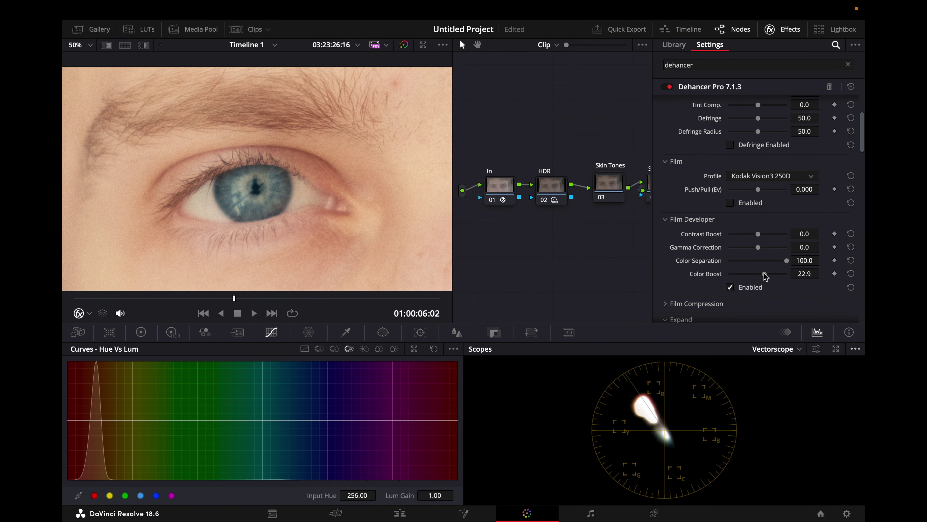
pyautogui.scroll(-5, 765, 277)
pyautogui.moveTo(765, 203); pyautogui.dragTo(768, 206)
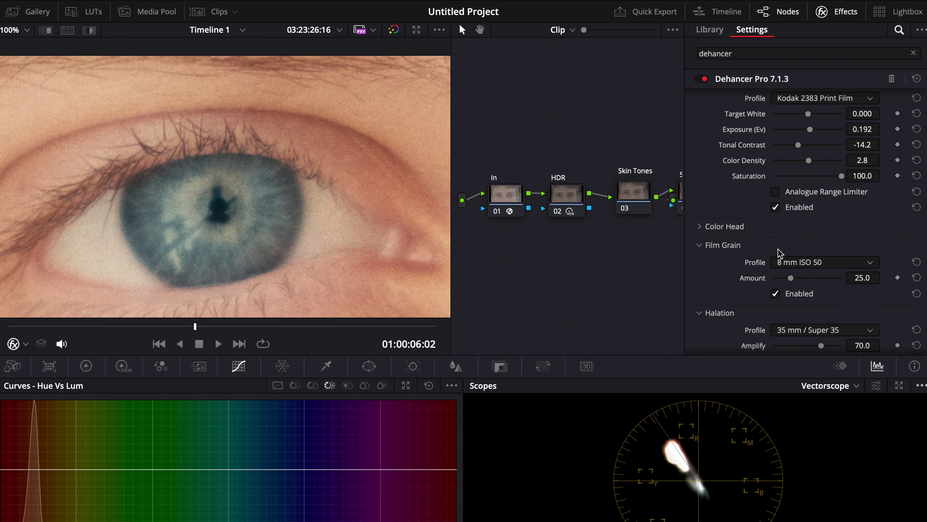
pyautogui.click(788, 262)
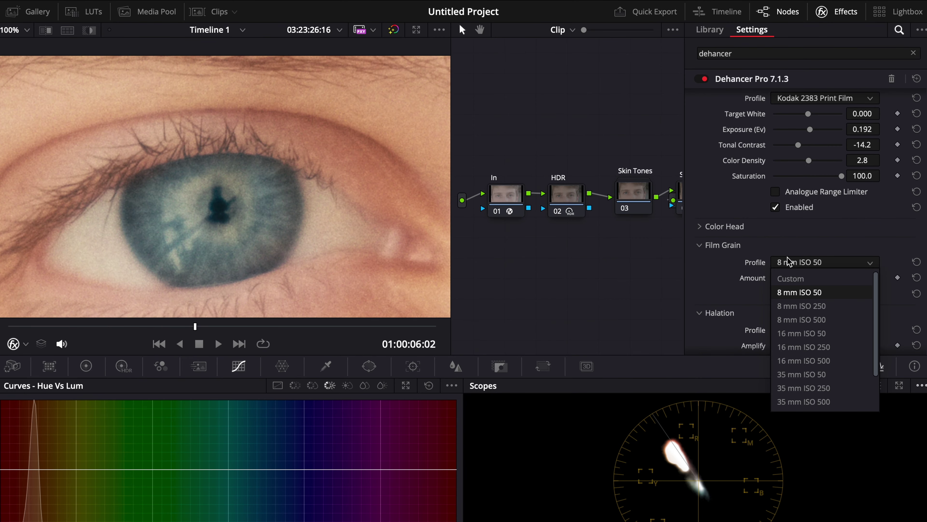
pyautogui.click(799, 376)
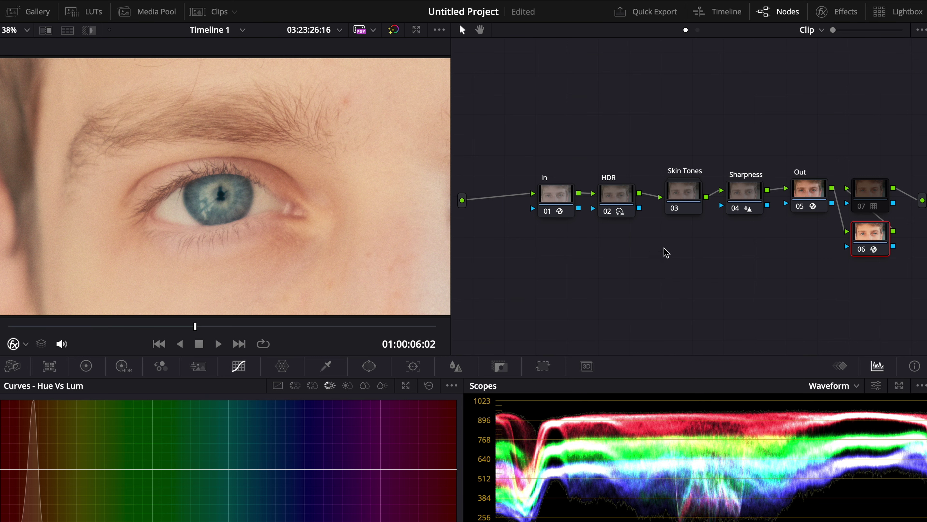
# - Inside the Skin Tones compound node, insert a new node before Web and label it Reds
pyautogui.rightClick(684, 199)
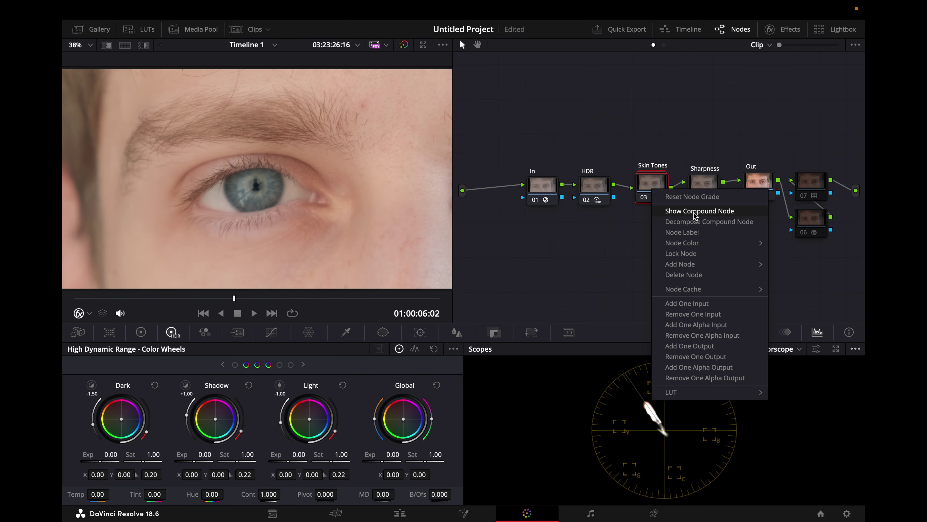
pyautogui.click(696, 212)
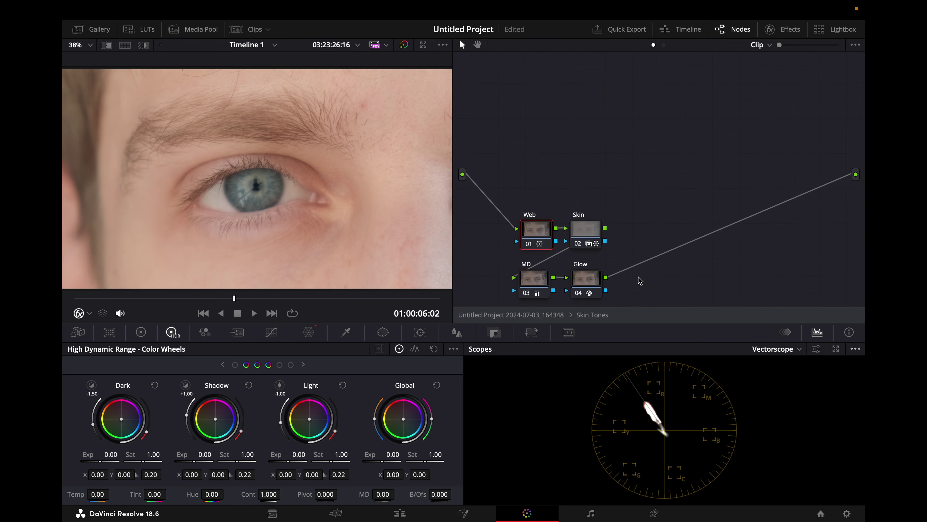
pyautogui.hotkey('alt', 's')
pyautogui.moveTo(524, 148); pyautogui.dragTo(489, 189)
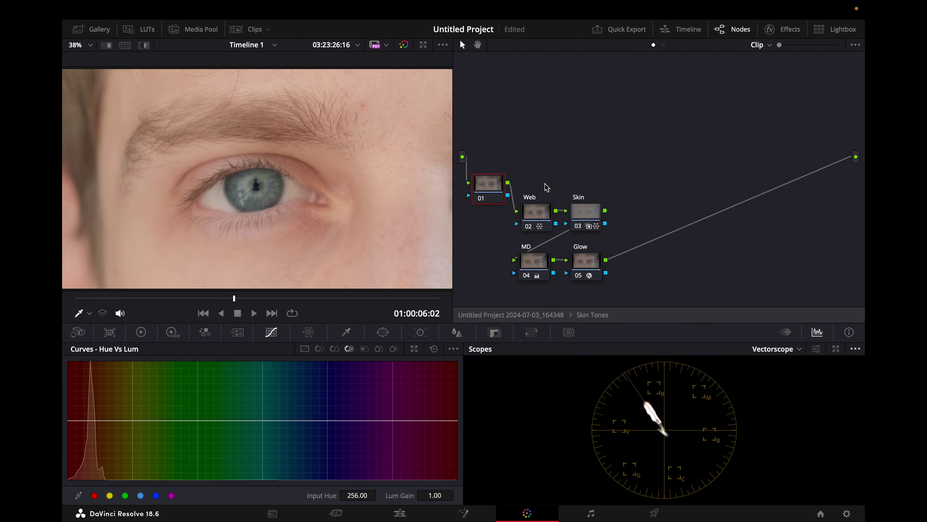
pyautogui.rightClick(492, 182)
pyautogui.click(525, 202)
pyautogui.write('Reds')
# - Brighten the red hues with Hue vs Lum on the Reds node
pyautogui.click(94, 495)
pyautogui.moveTo(395, 496)
pyautogui.mouseDown()
pyautogui.moveTo(421, 496)
pyautogui.moveTo(398, 500)
pyautogui.mouseUp()
pyautogui.moveTo(518, 179); pyautogui.dragTo(608, 276)
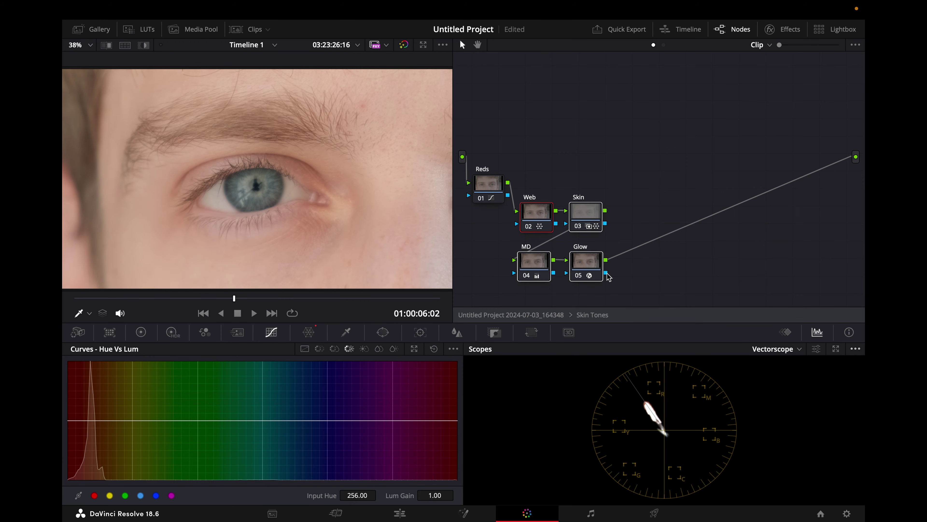
pyautogui.click(493, 185)
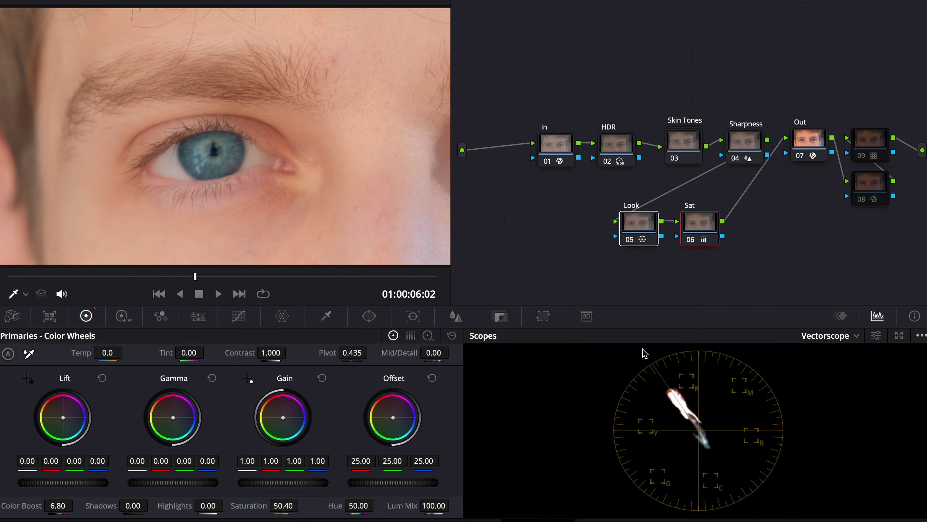
# - Check the Look node in the Color Warper, then bypass the Sat node with Ctrl+D
pyautogui.click(282, 316)
pyautogui.hotkey('alt', 'shift', ';')
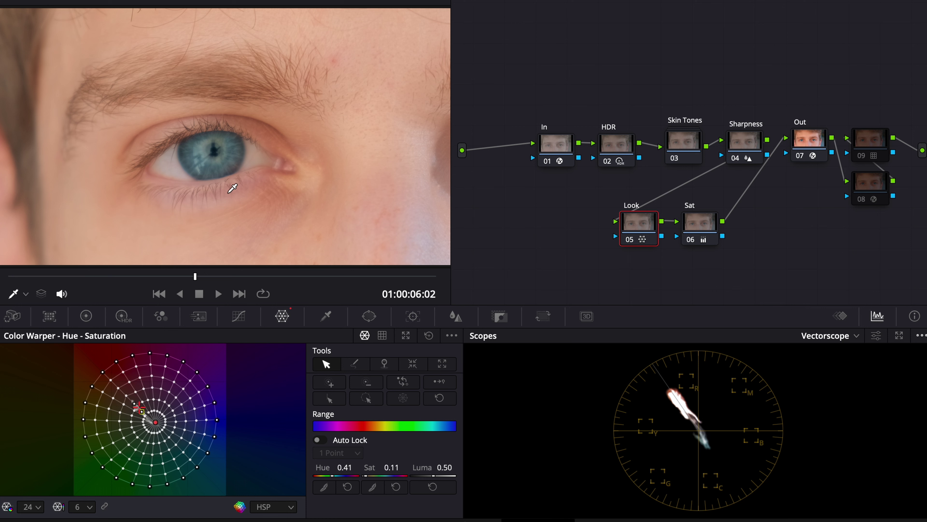
pyautogui.click(705, 230)
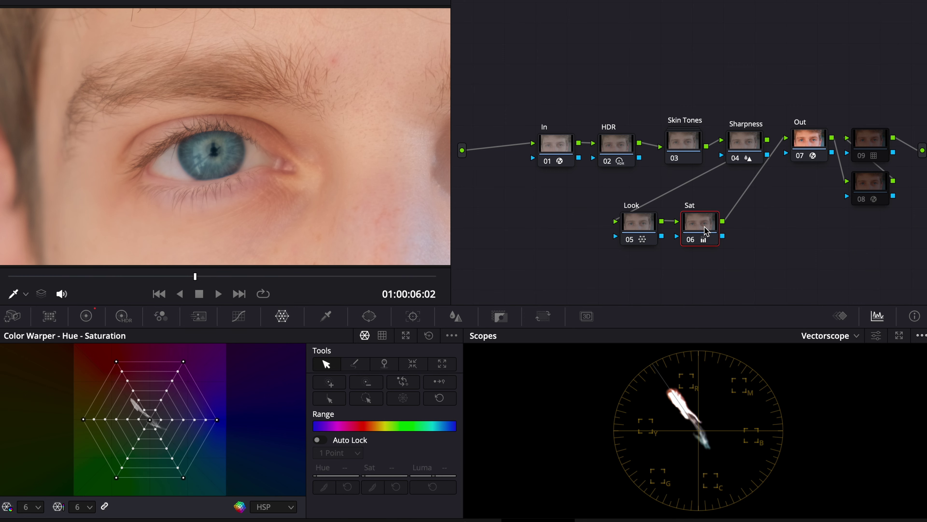
pyautogui.hotkey('ctrl', 'd')
pyautogui.hotkey('ctrl', 'd')
pyautogui.hotkey('ctrl', 'd')
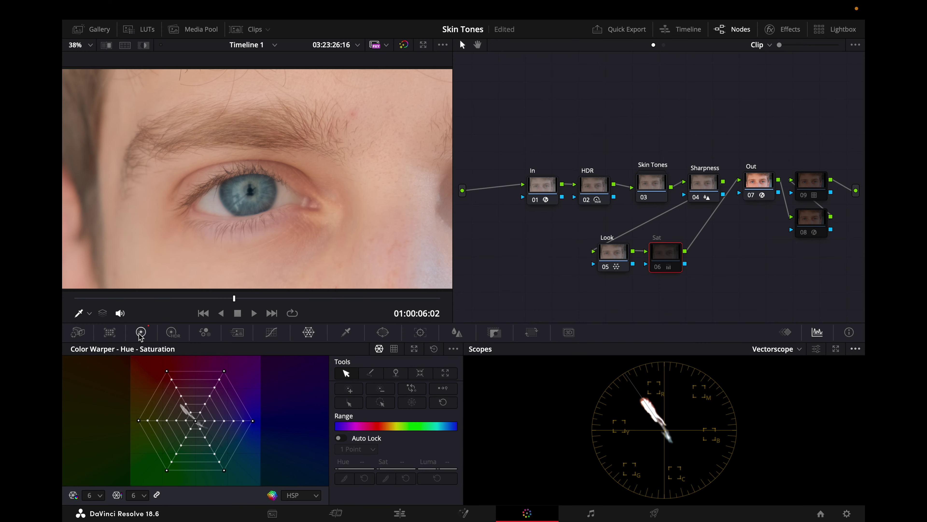
# - Re-enable the Sat node, then toggle Look and Sat together off and on to compare
pyautogui.click(141, 332)
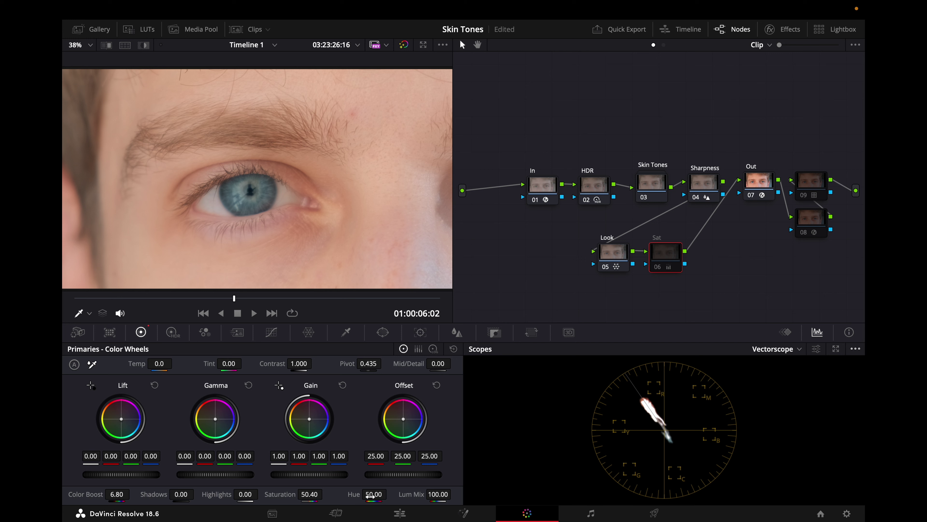
pyautogui.hotkey('ctrl', 'd')
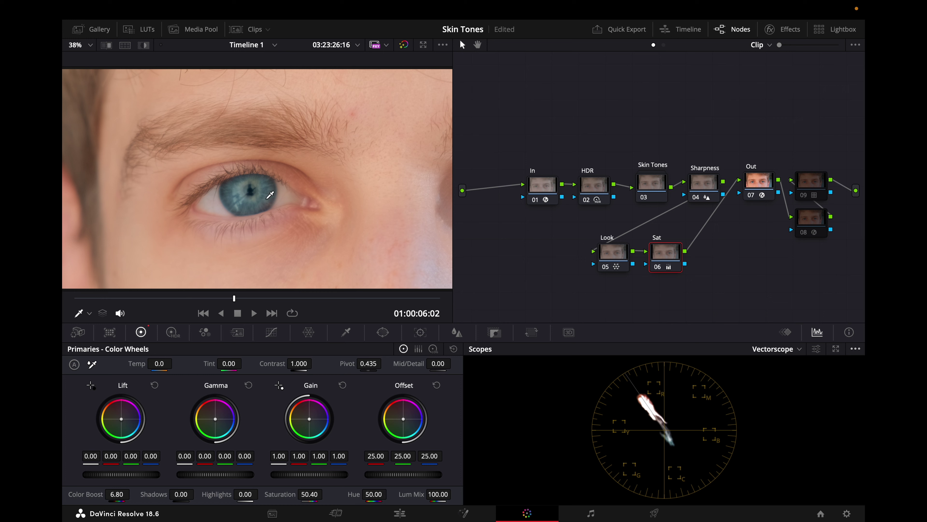
pyautogui.keyDown('shift'); pyautogui.click(601, 254); pyautogui.keyUp('shift')
pyautogui.hotkey('ctrl', 'd')
pyautogui.hotkey('ctrl', 'd')
pyautogui.moveTo(703, 289); pyautogui.dragTo(581, 271)
pyautogui.hotkey('ctrl', 'd')
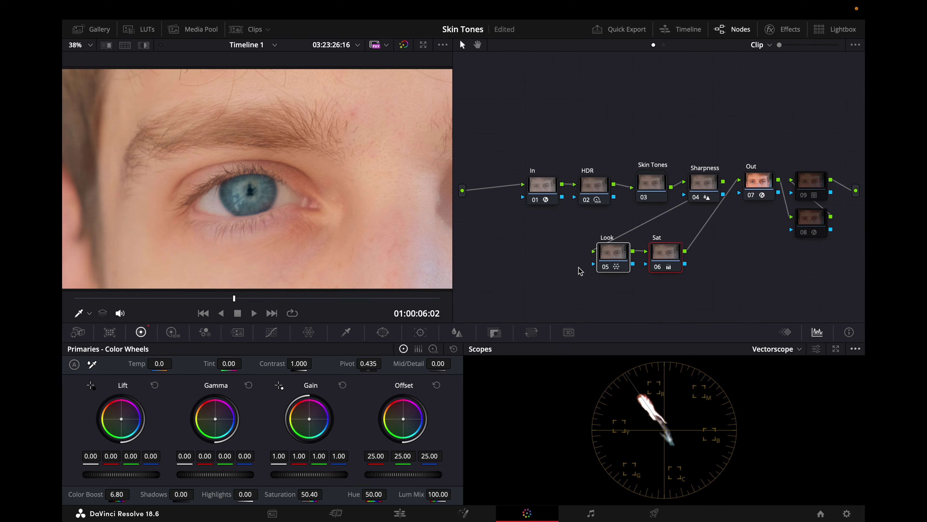